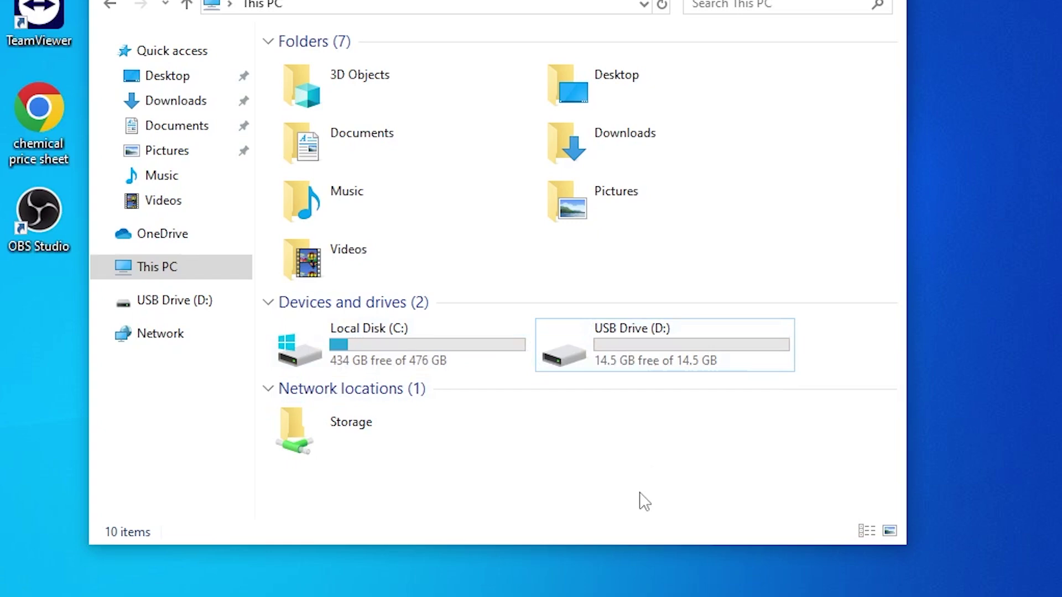
# Start a Quick Format of USB Drive (D:) as FAT32 with 16 KB allocation units
pyautogui.moveTo(647, 367)
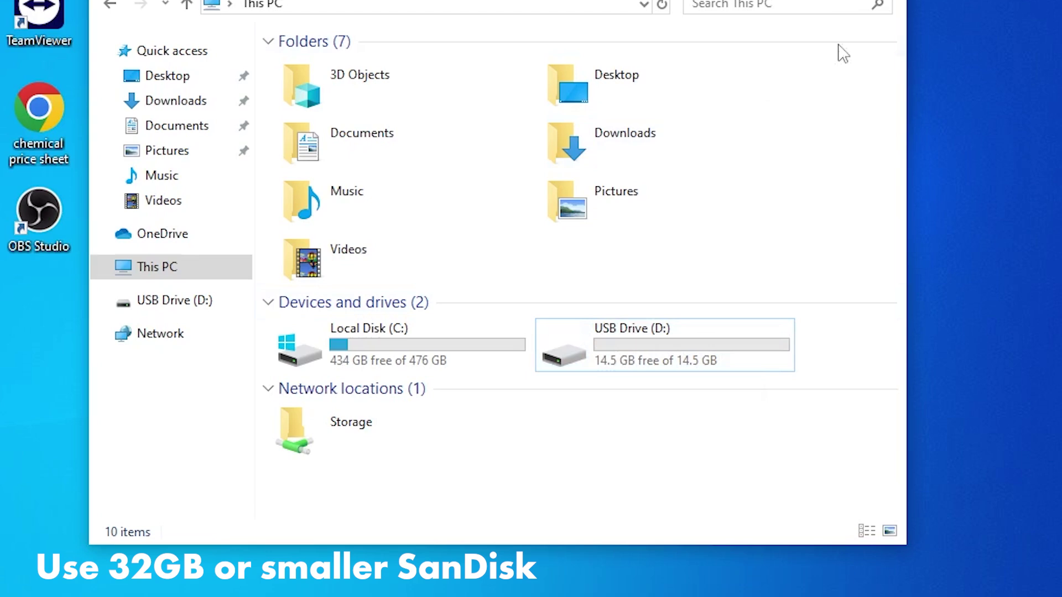
pyautogui.moveTo(477, 594)
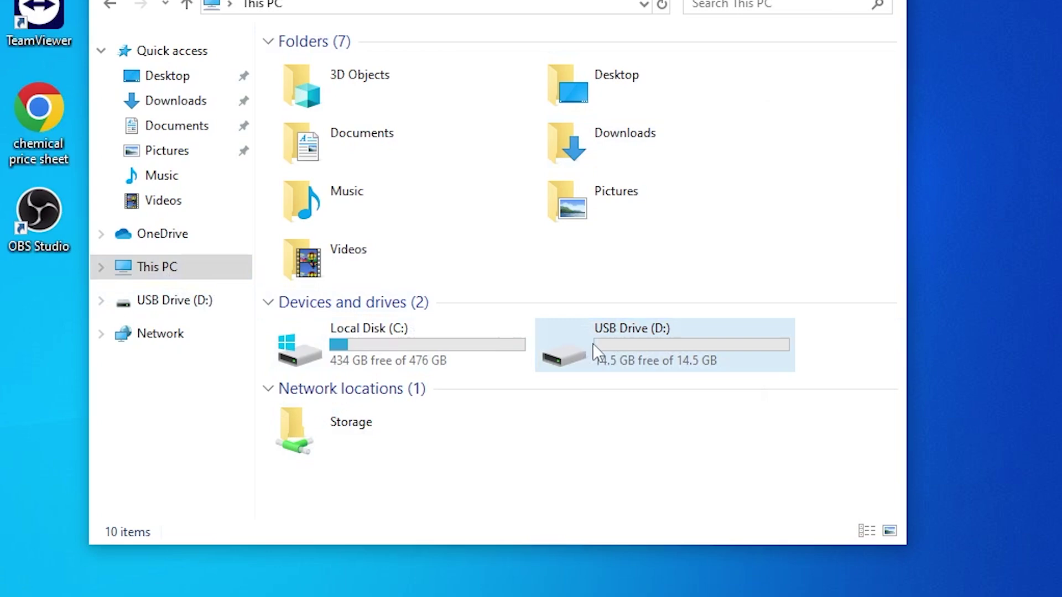
pyautogui.moveTo(621, 345)
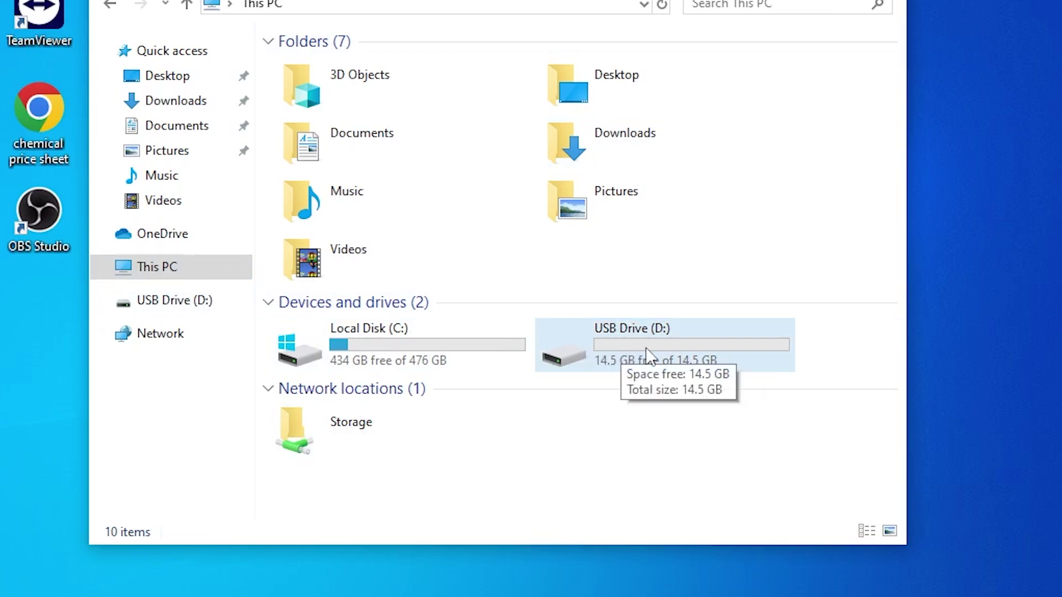
pyautogui.rightClick(646, 349)
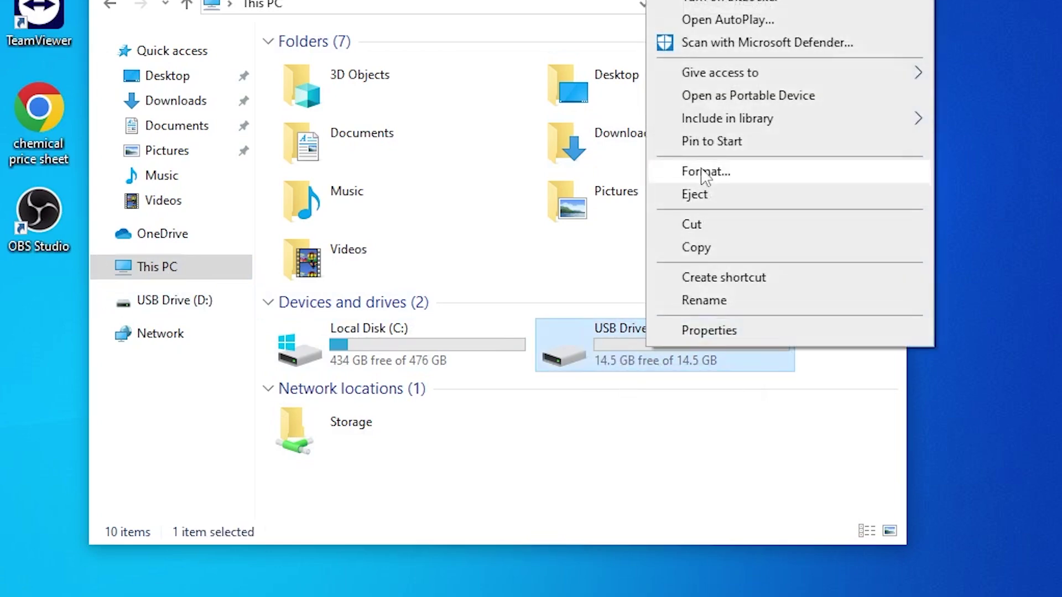
pyautogui.click(704, 172)
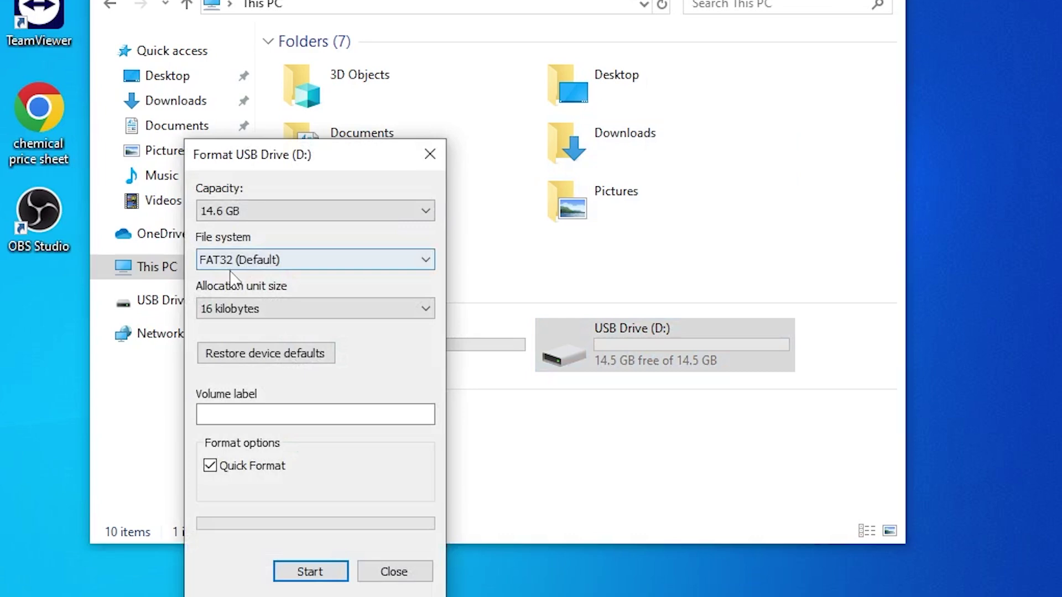
pyautogui.click(222, 269)
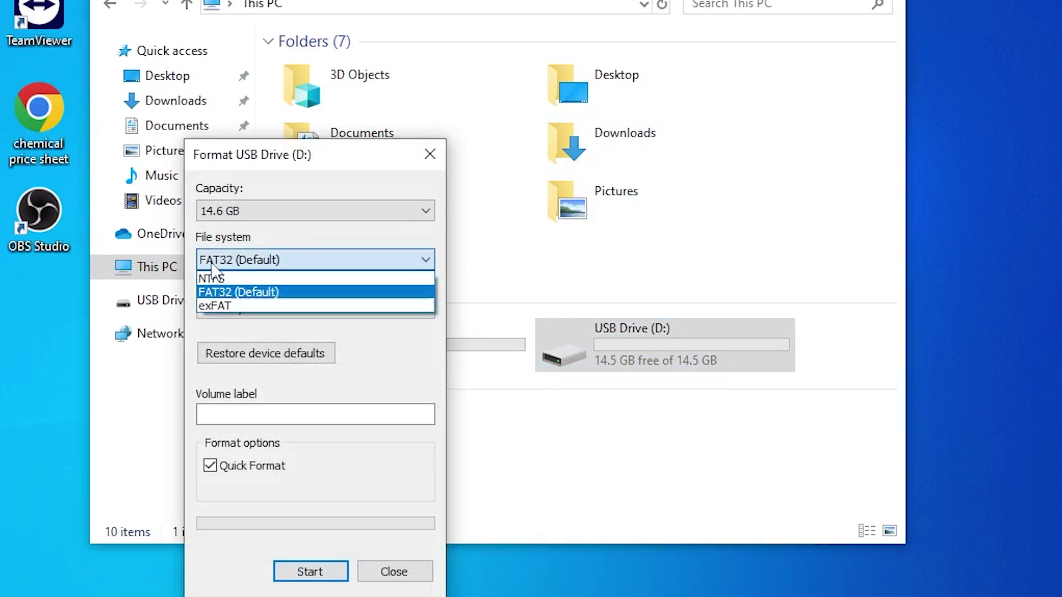
pyautogui.click(219, 269)
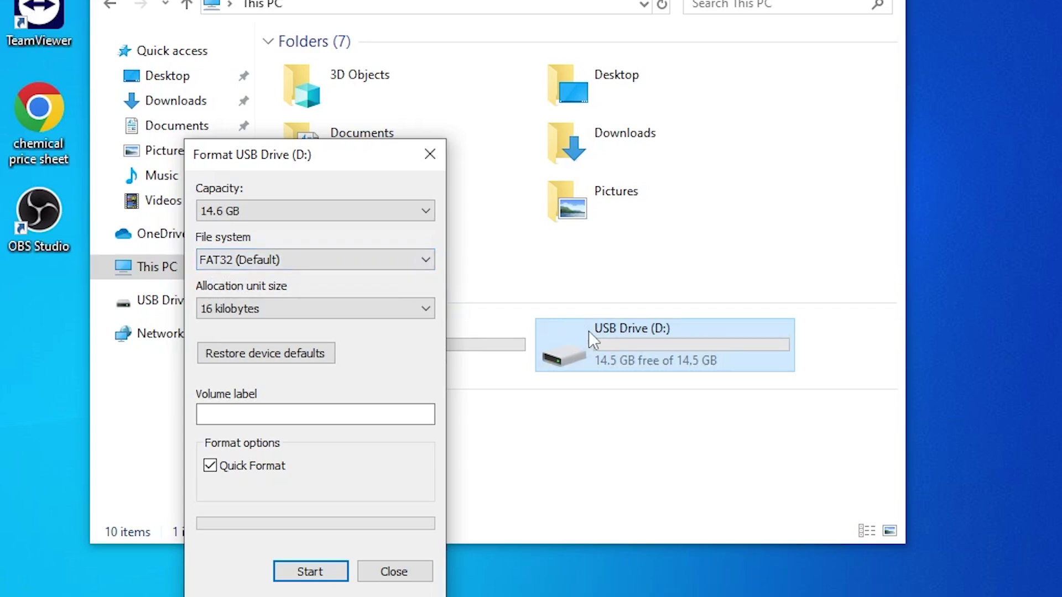
pyautogui.click(230, 260)
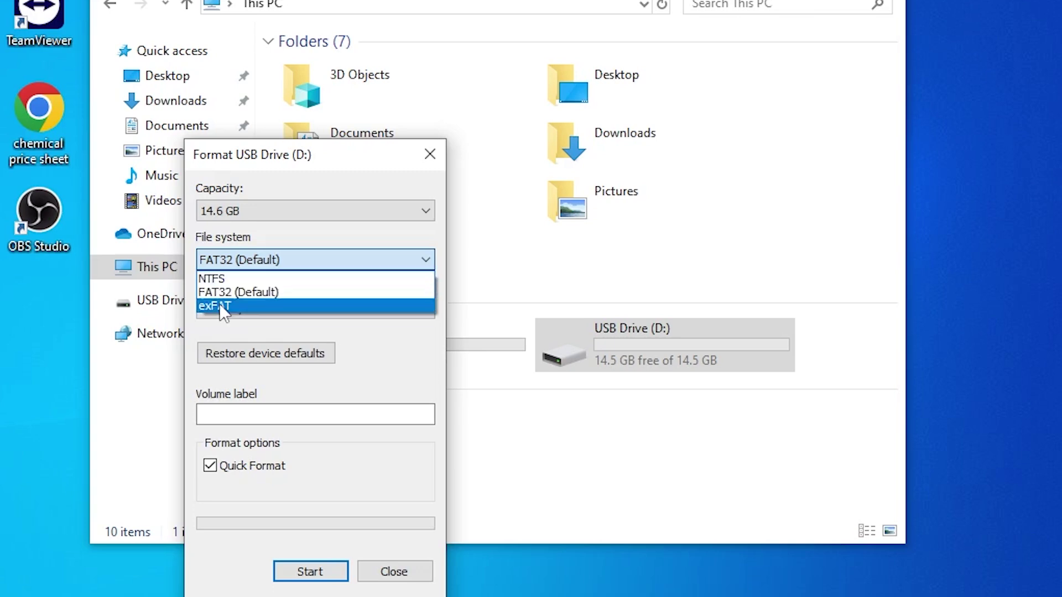
pyautogui.click(224, 292)
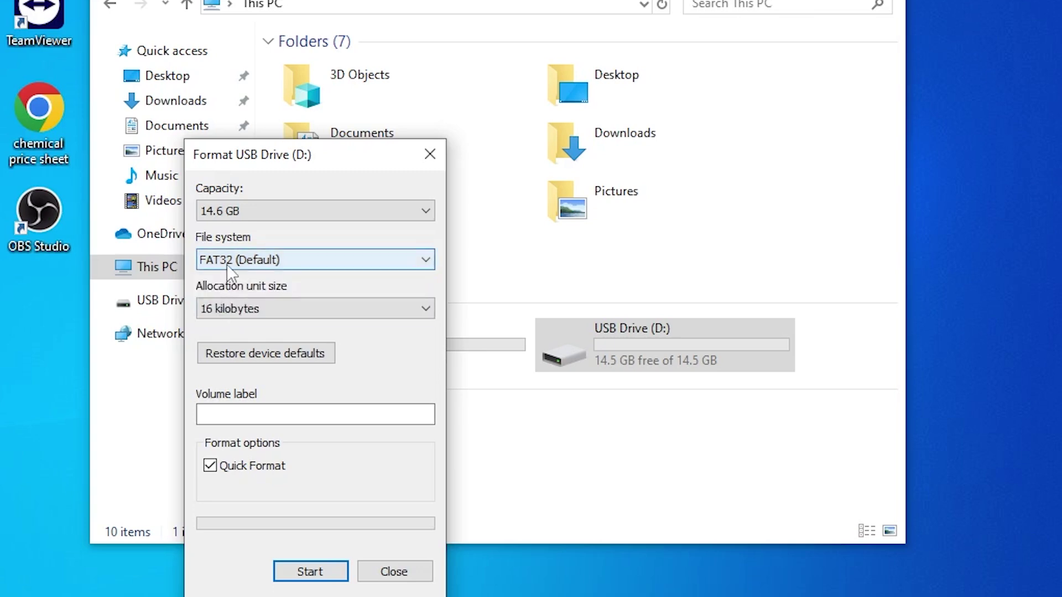
pyautogui.click(262, 409)
pyautogui.click(225, 416)
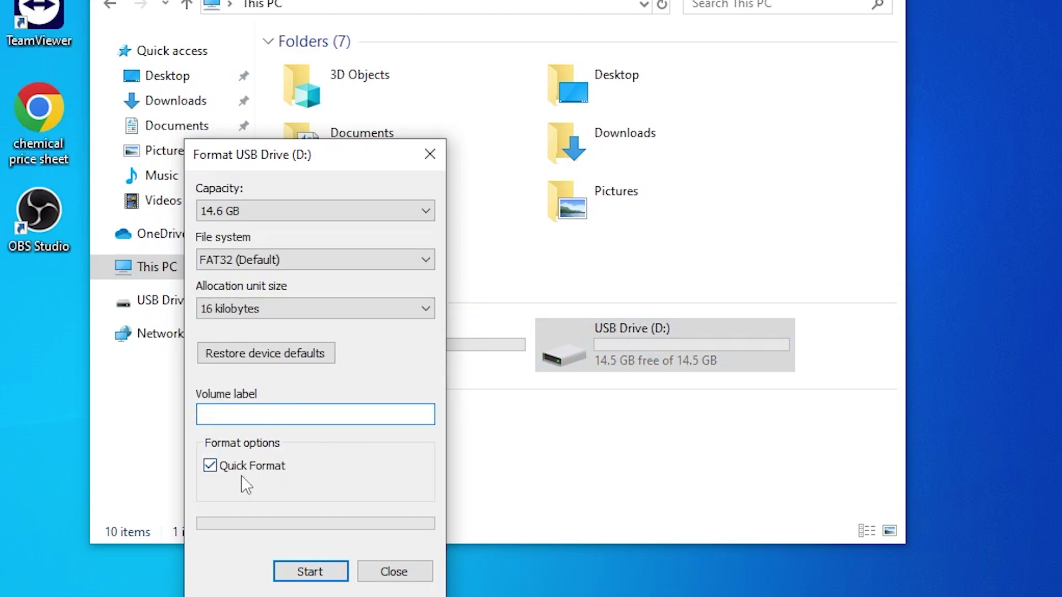
pyautogui.click(309, 571)
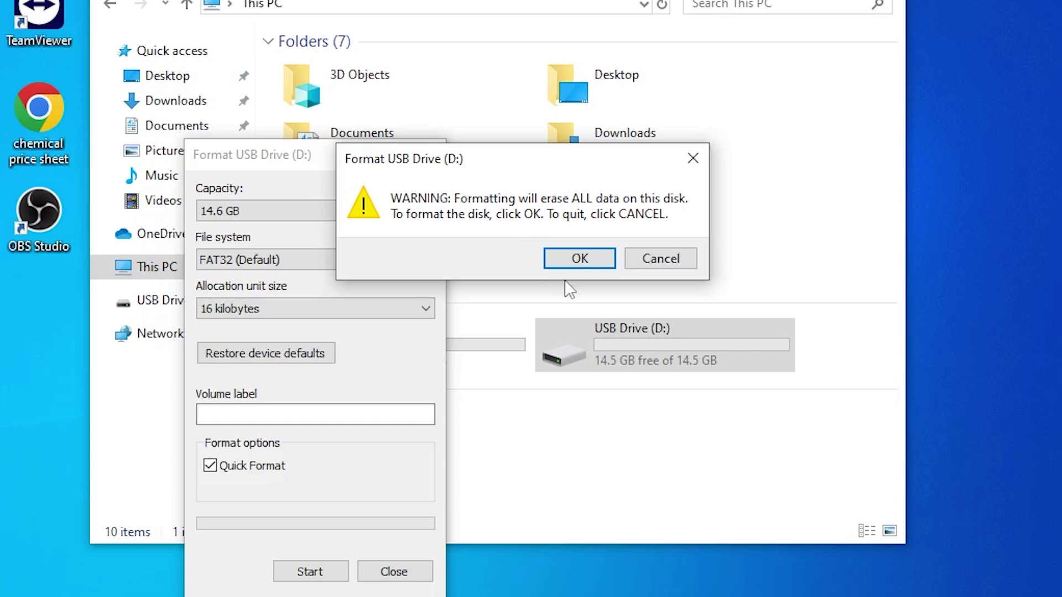
# Confirm the erase warning, acknowledge Format Complete and close the Format window
pyautogui.click(575, 261)
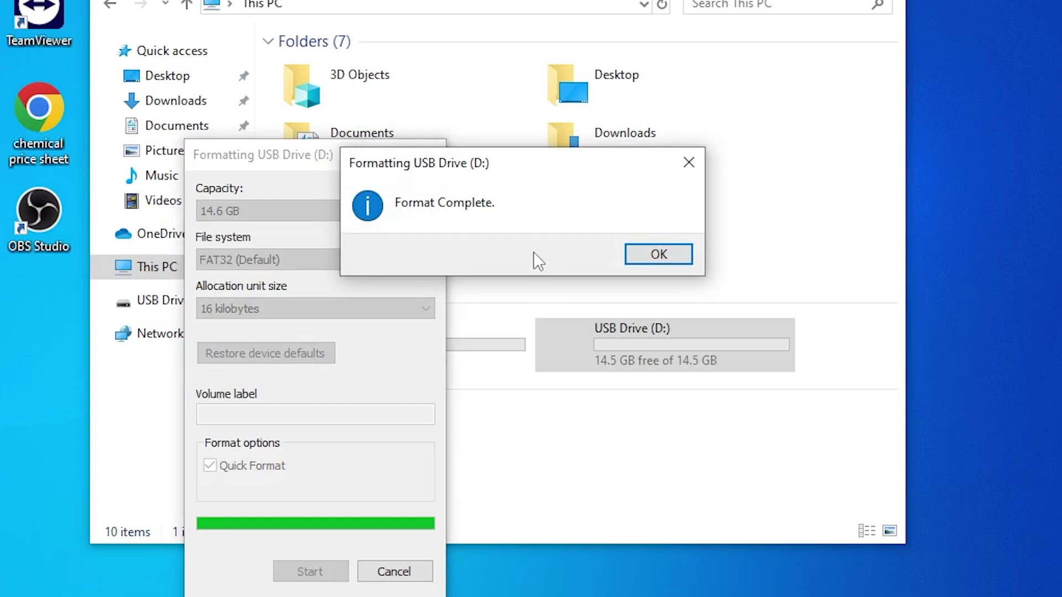
pyautogui.click(631, 254)
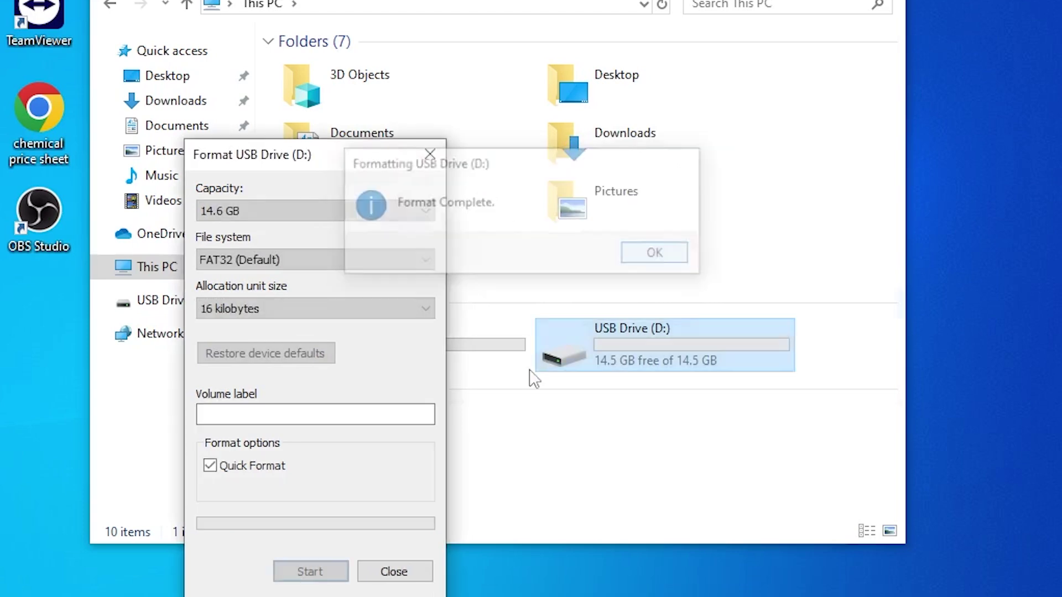
pyautogui.click(420, 573)
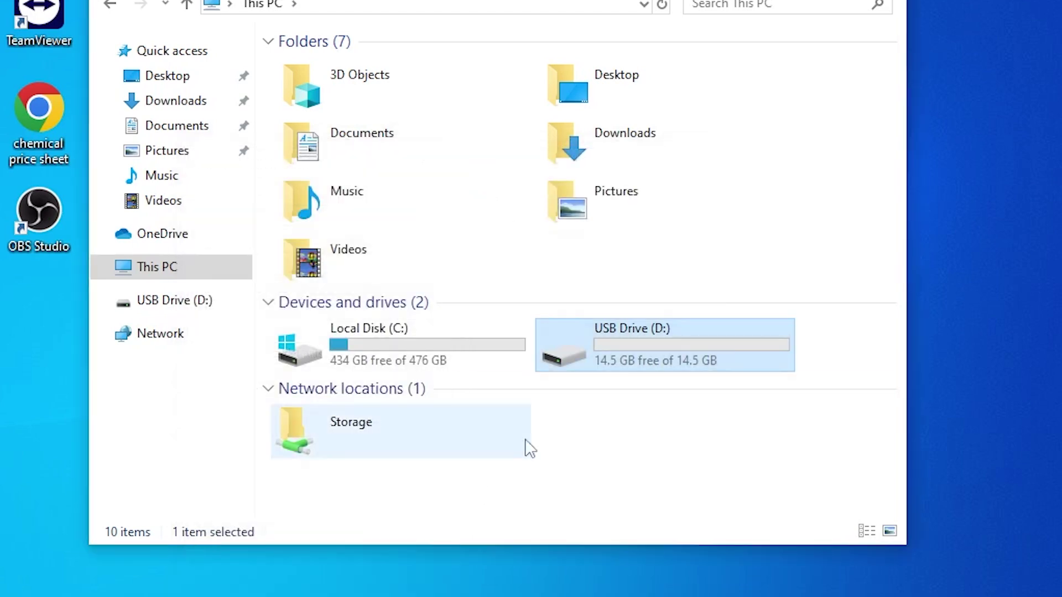
# Verify in USB Drive (D:) Properties that it is now FAT32, closing without changes
pyautogui.rightClick(590, 343)
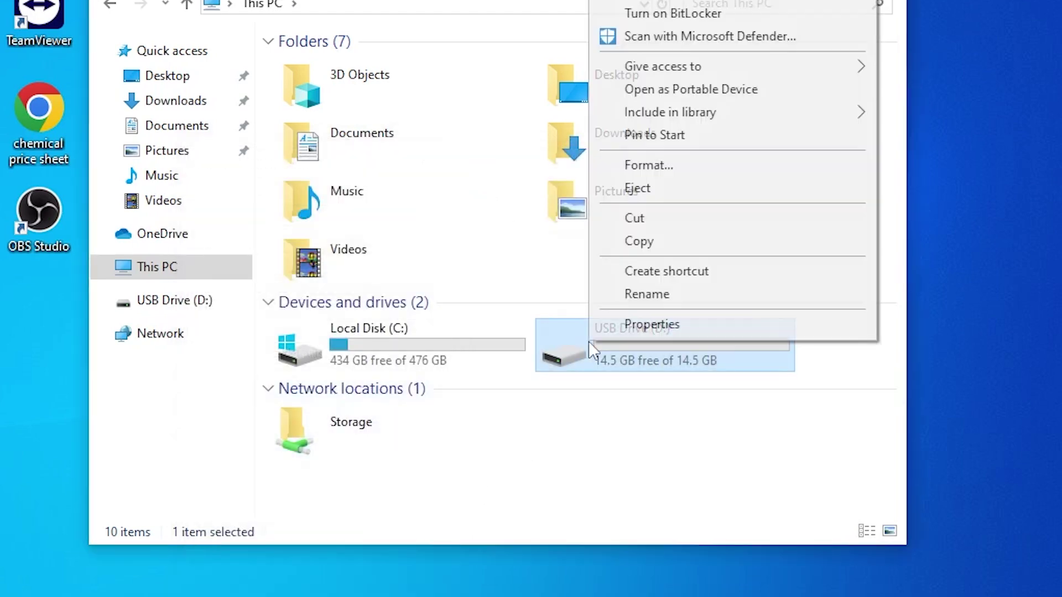
pyautogui.click(631, 331)
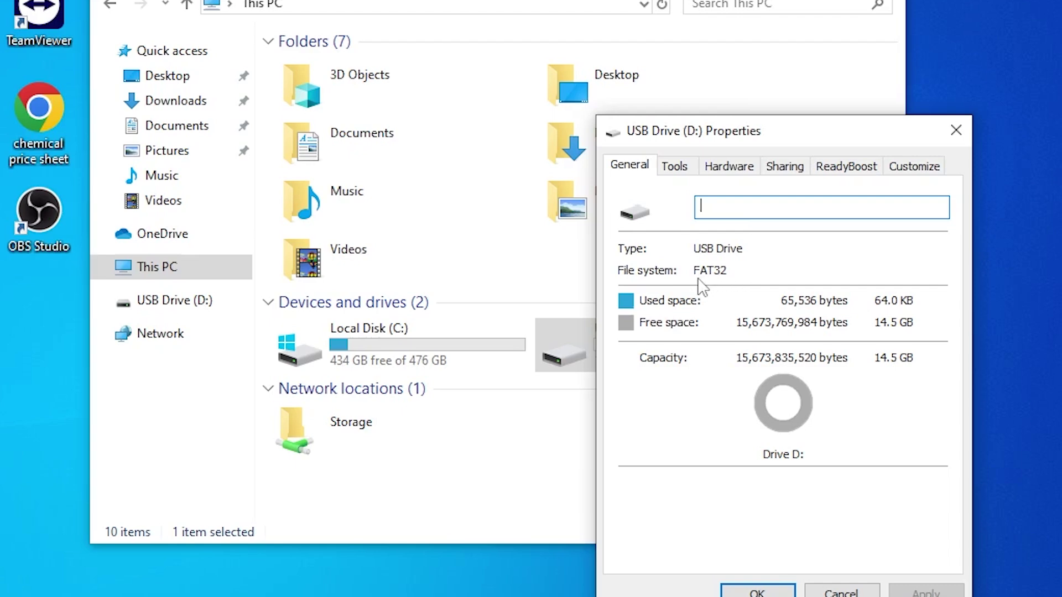
pyautogui.click(831, 592)
pyautogui.click(666, 438)
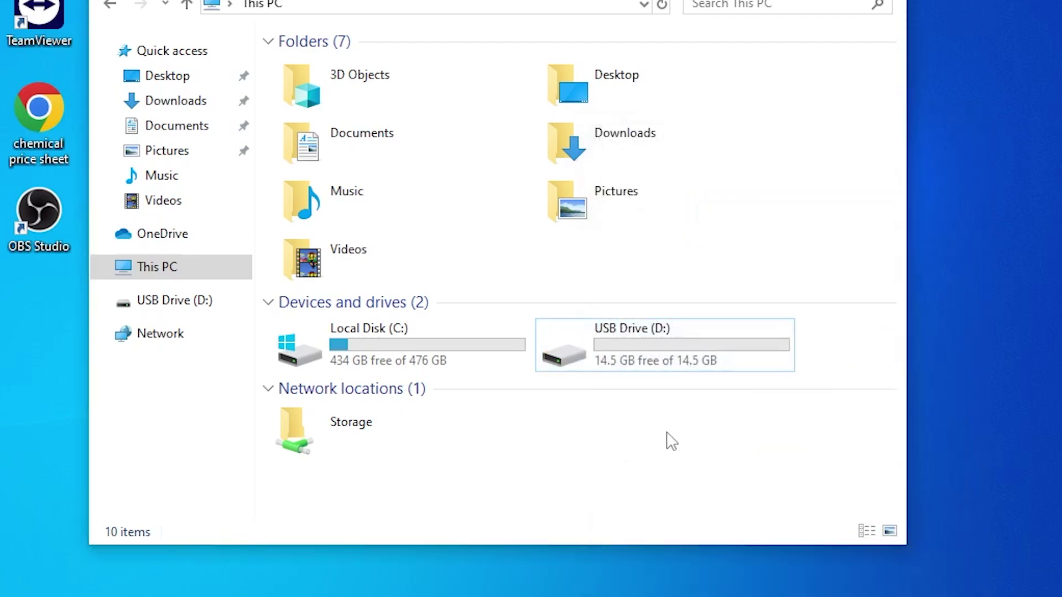
# Bring up the portal's Spa Software > Highlife page listing versions 1.10H, 1.14D and ED1.02
pyautogui.click(790, 346)
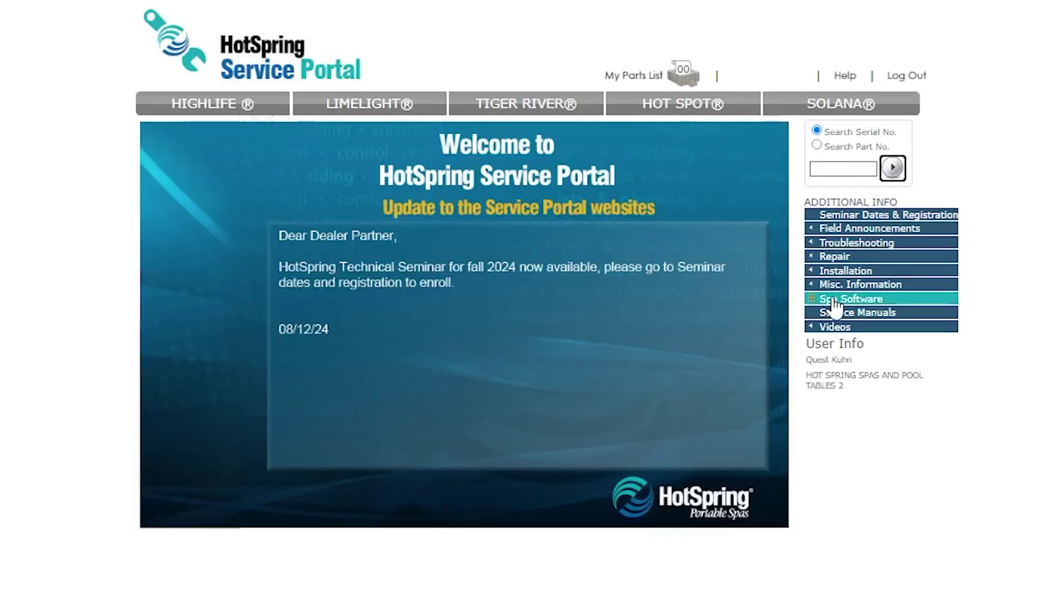
pyautogui.moveTo(838, 308)
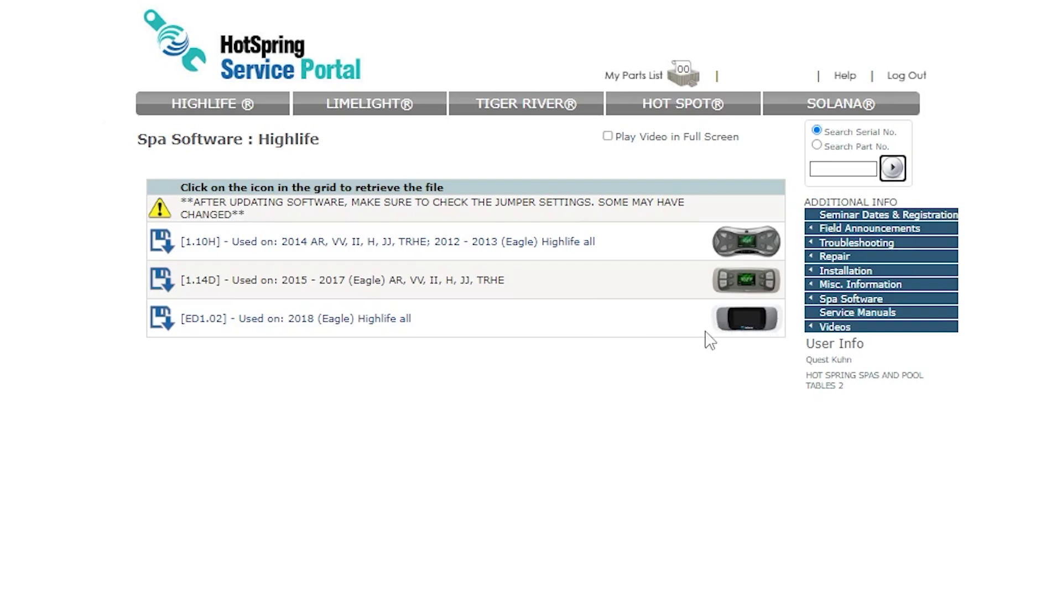
# Download the ED1.02 firmware and move fw(ED102).hex from Downloads onto USB Drive (D:)
pyautogui.click(164, 322)
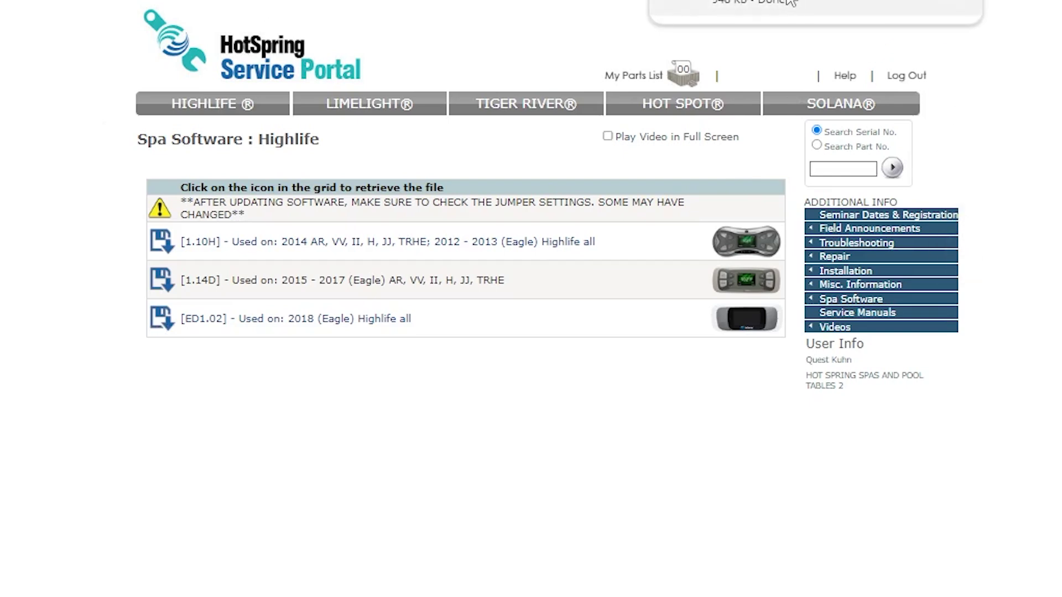
pyautogui.click(912, 2)
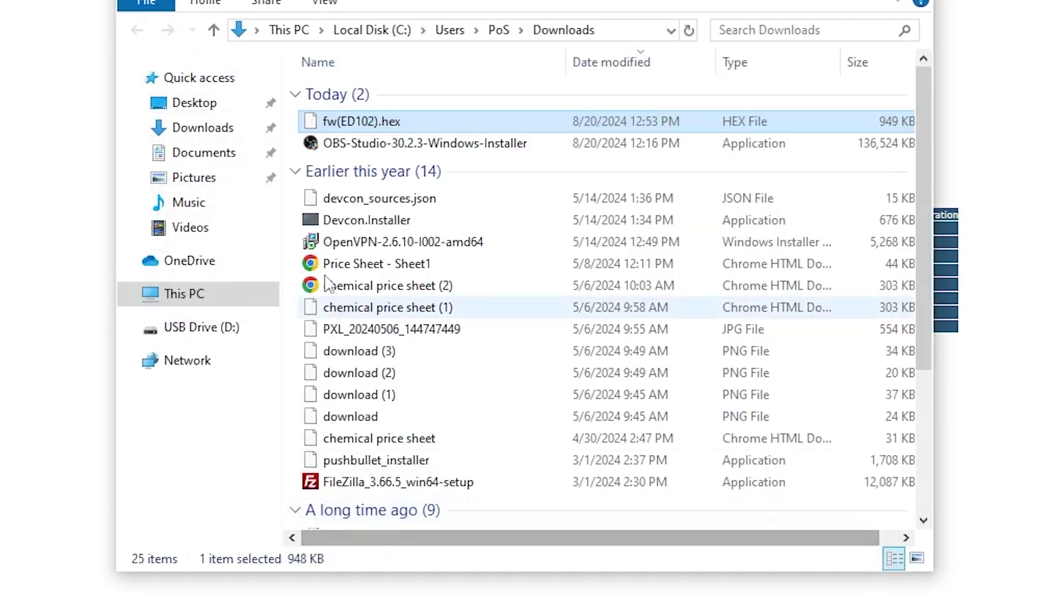
pyautogui.rightClick(360, 125)
pyautogui.click(411, 322)
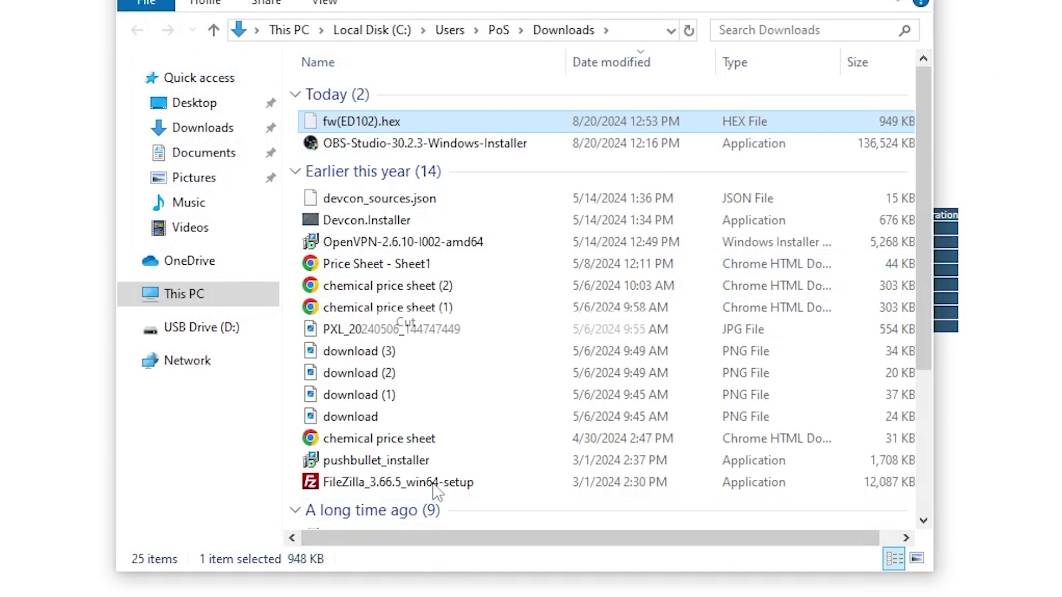
pyautogui.moveTo(477, 595)
pyautogui.click(429, 538)
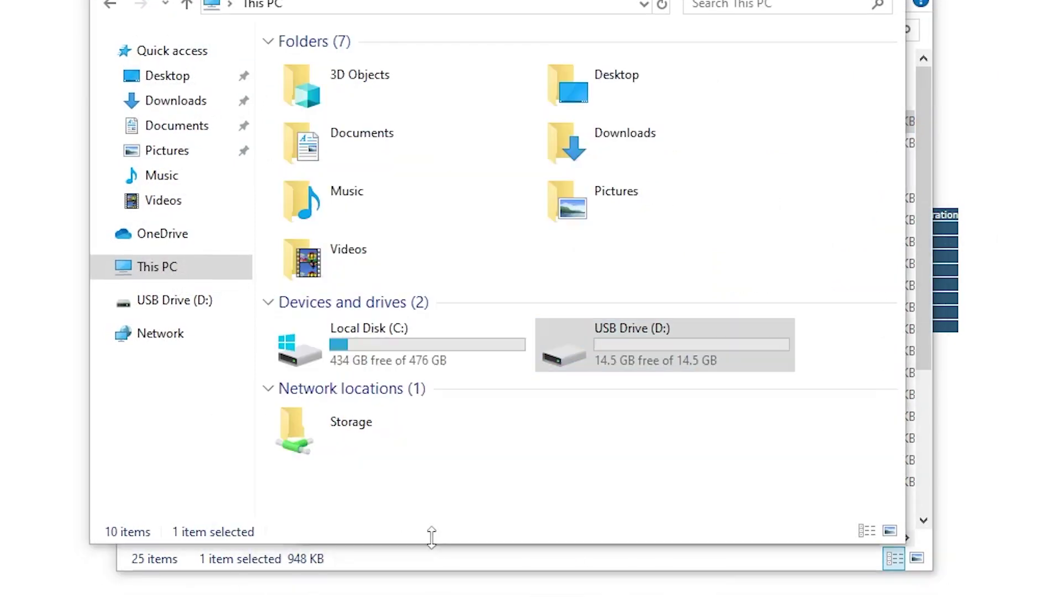
pyautogui.doubleClick(601, 362)
pyautogui.rightClick(486, 265)
pyautogui.click(531, 407)
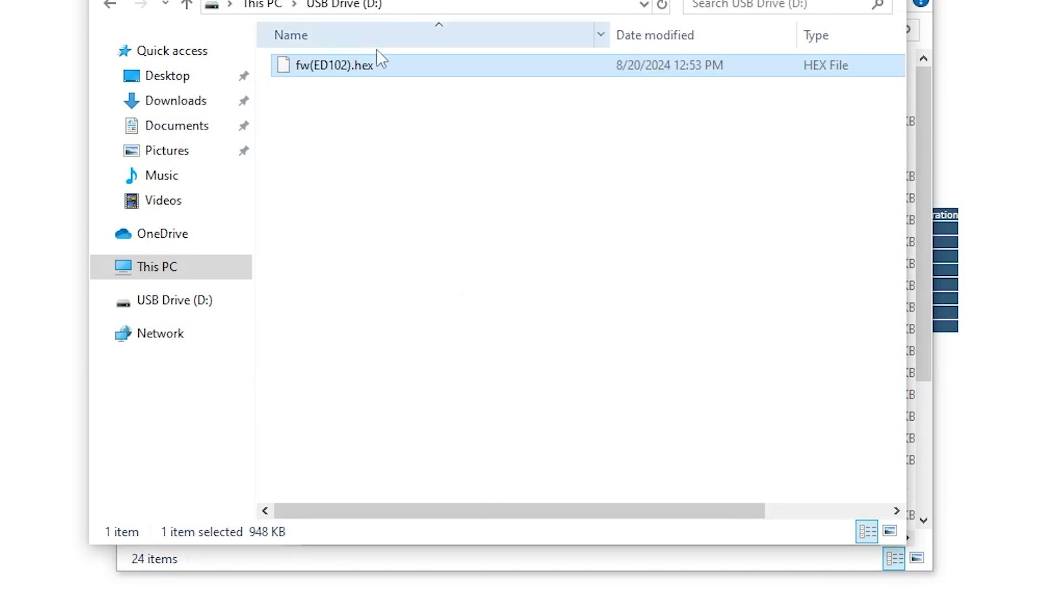
# Delete fw(ED102).hex from the USB drive and return to the service portal
pyautogui.moveTo(393, 145); pyautogui.dragTo(278, 46)
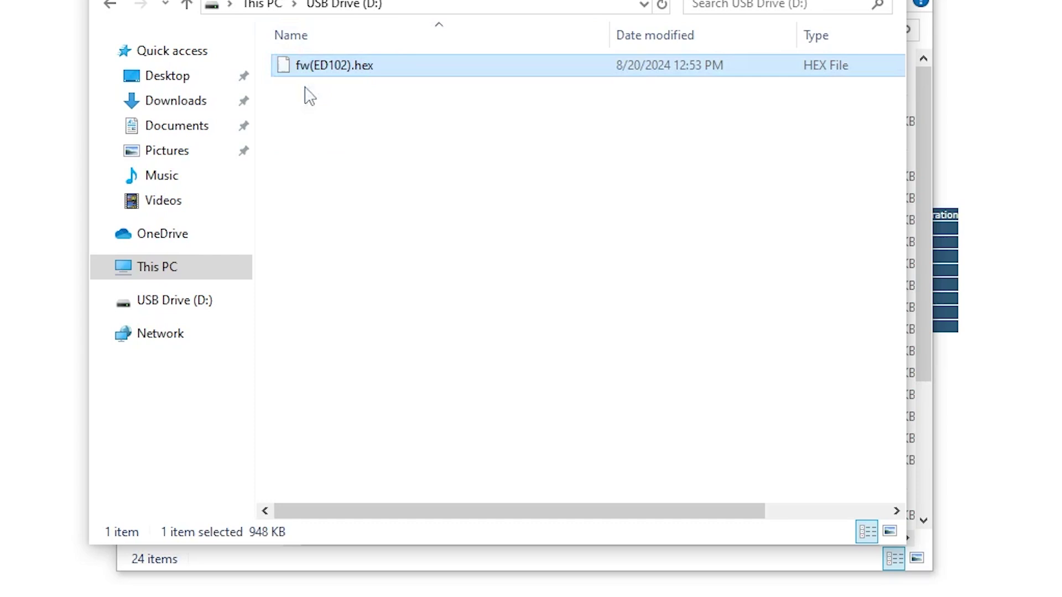
pyautogui.click(415, 138)
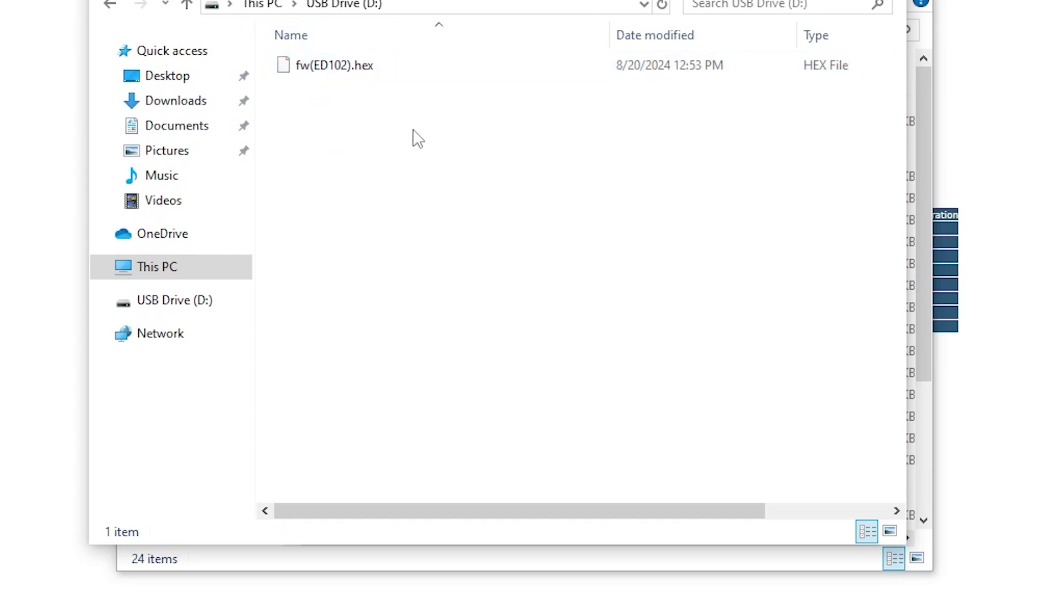
pyautogui.click(483, 71)
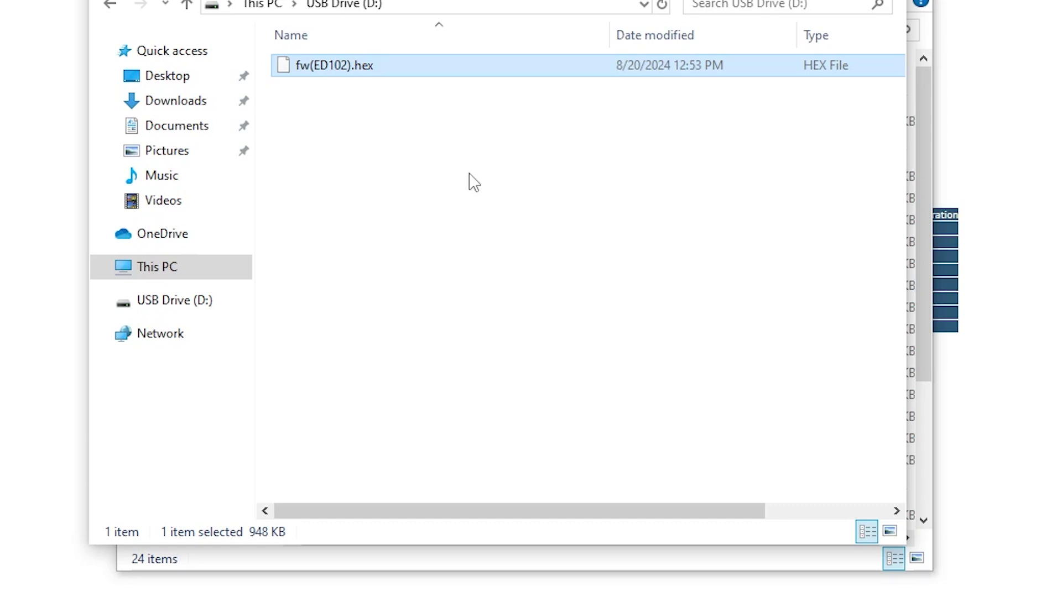
pyautogui.press('Delete')
pyautogui.press('Return')
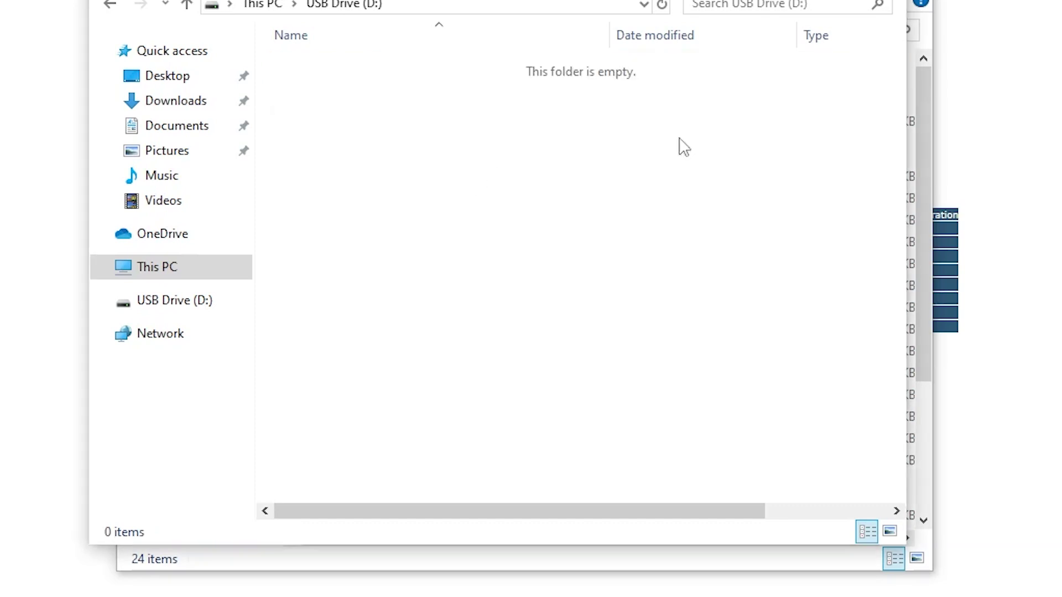
pyautogui.click(984, 190)
# Open the 2024 Eagle 2 Code (HL/LL) page and locate the MAY2024 software code entry
pyautogui.moveTo(849, 304)
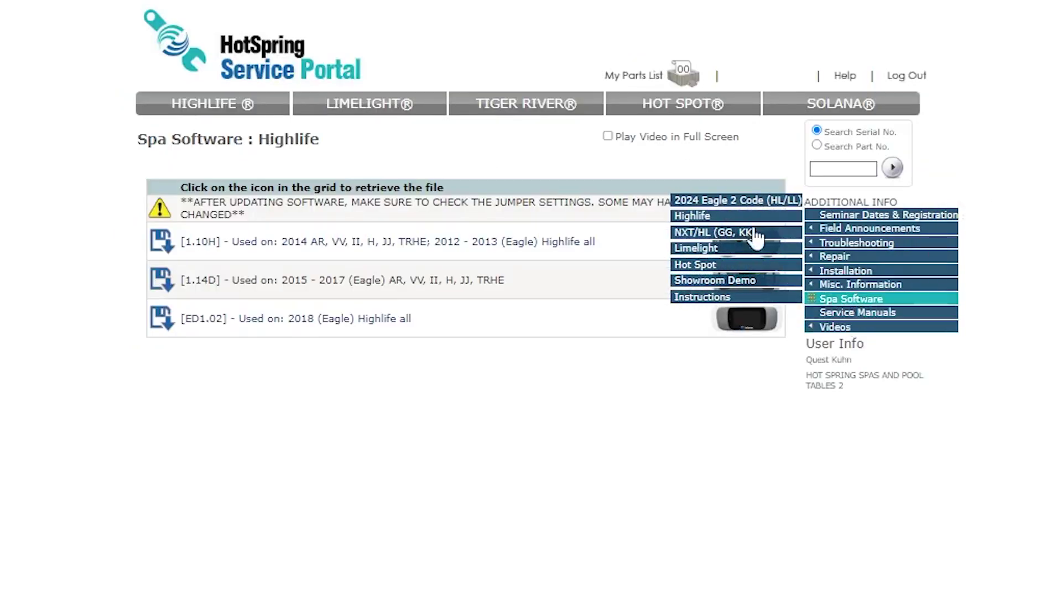
pyautogui.click(734, 204)
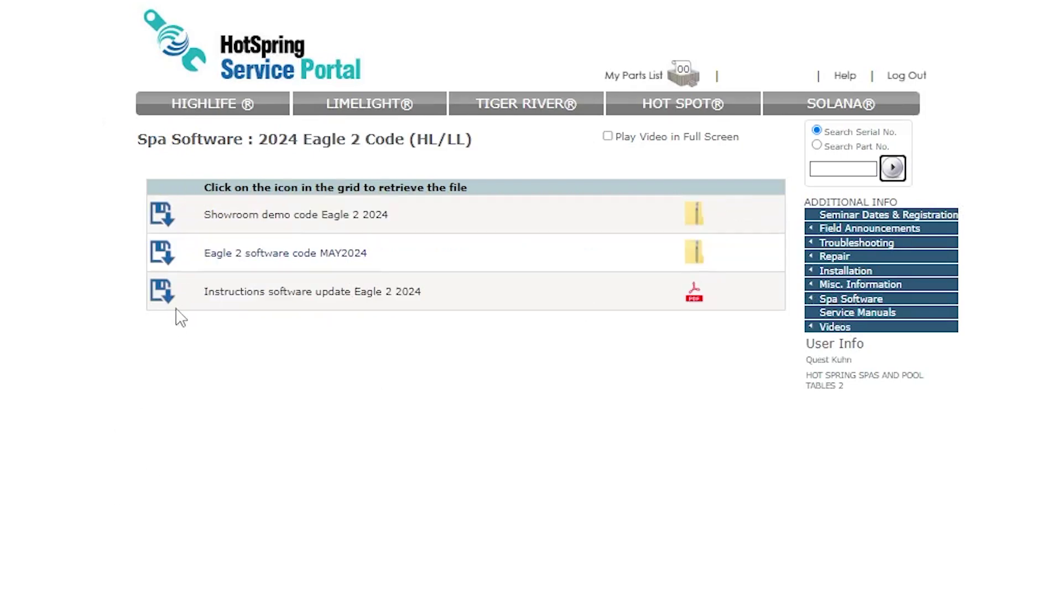
pyautogui.moveTo(204, 214); pyautogui.dragTo(328, 217)
pyautogui.moveTo(207, 289); pyautogui.dragTo(315, 370)
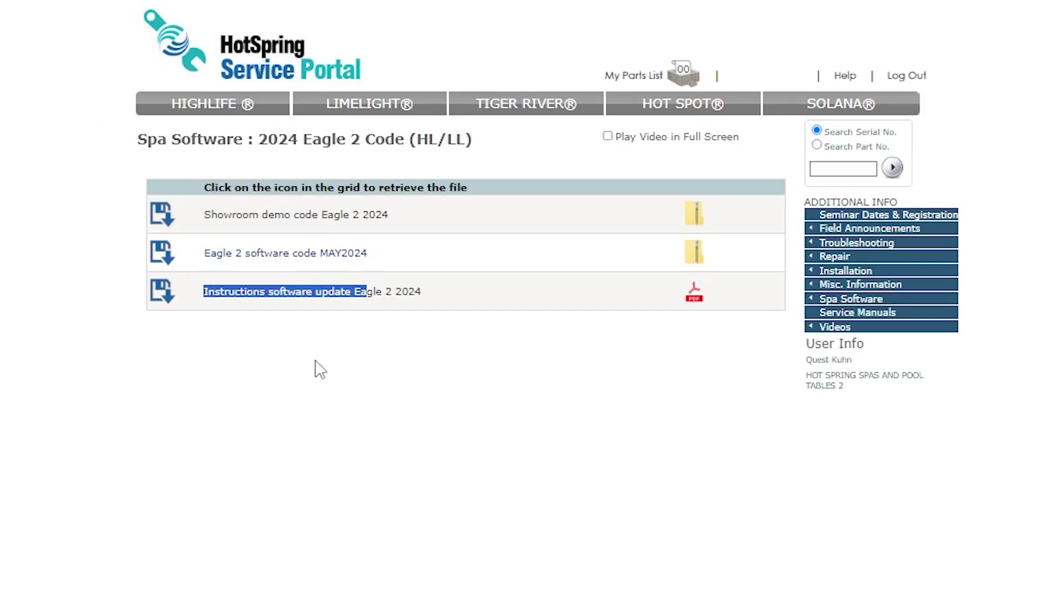
pyautogui.click(315, 370)
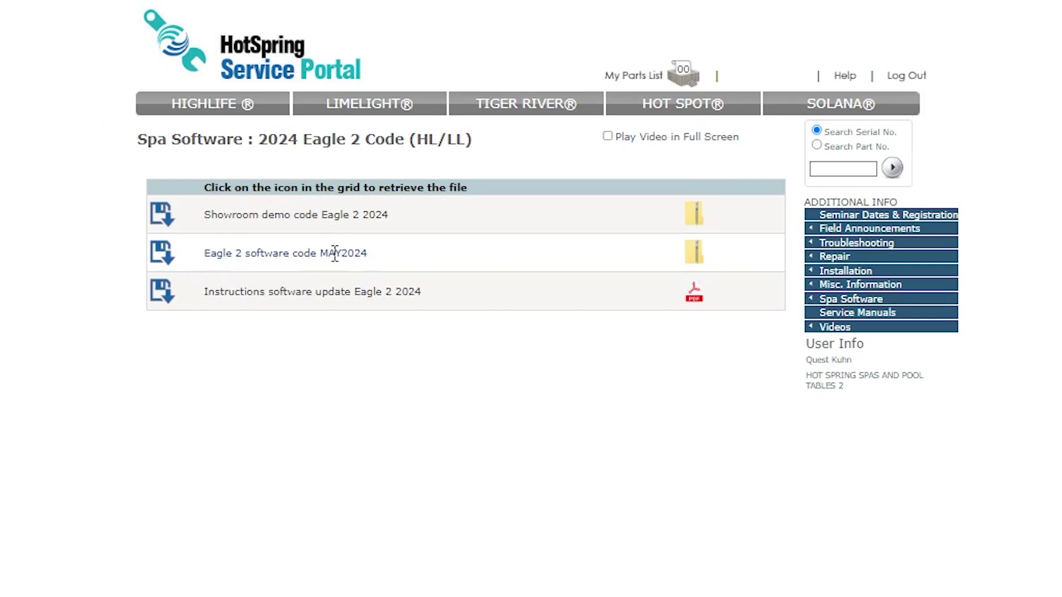
pyautogui.moveTo(322, 256); pyautogui.dragTo(358, 257)
pyautogui.click(376, 265)
# Always allow portal pop-ups so the MAY24 zip downloads, and show it in Downloads
pyautogui.press('Tab')
pyautogui.click(760, 1)
pyautogui.click(640, 64)
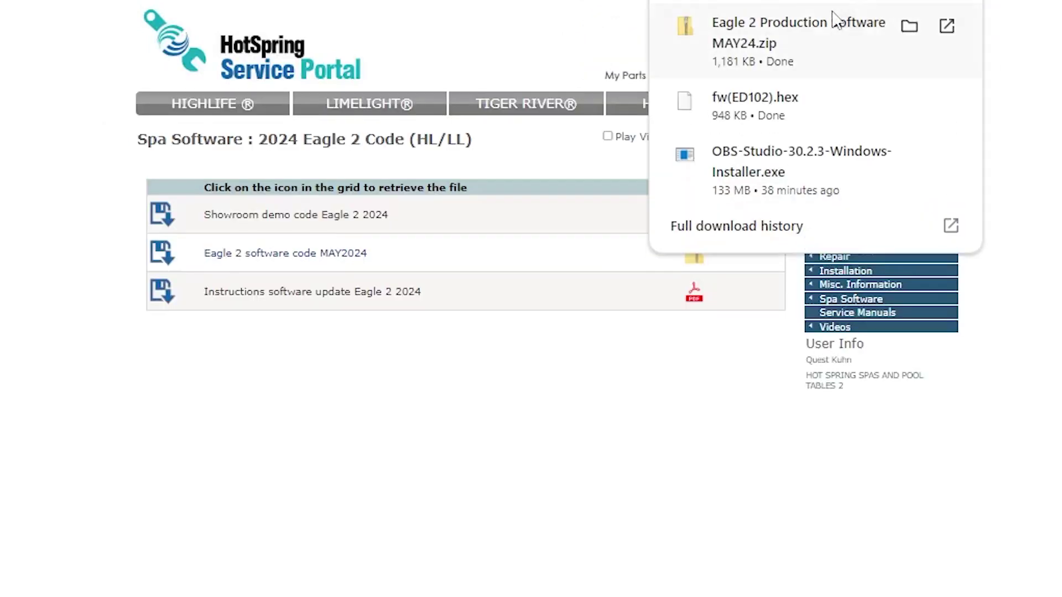
pyautogui.click(910, 26)
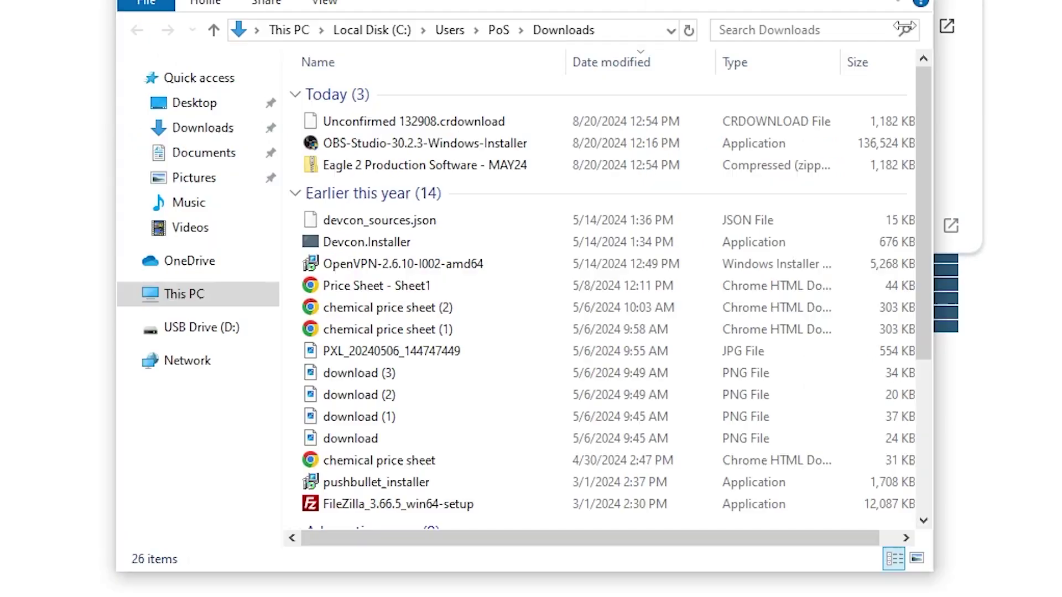
# Move the 1,182 KB Eagle 2 Production Software - MAY24 zip from Downloads to D:'s root
pyautogui.rightClick(369, 165)
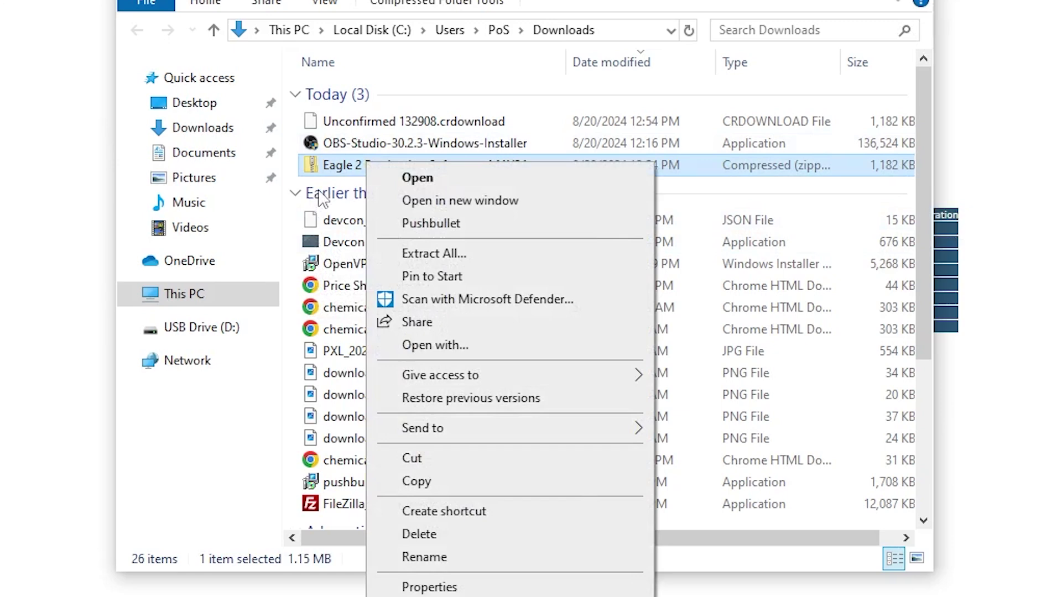
pyautogui.click(334, 165)
pyautogui.click(588, 166)
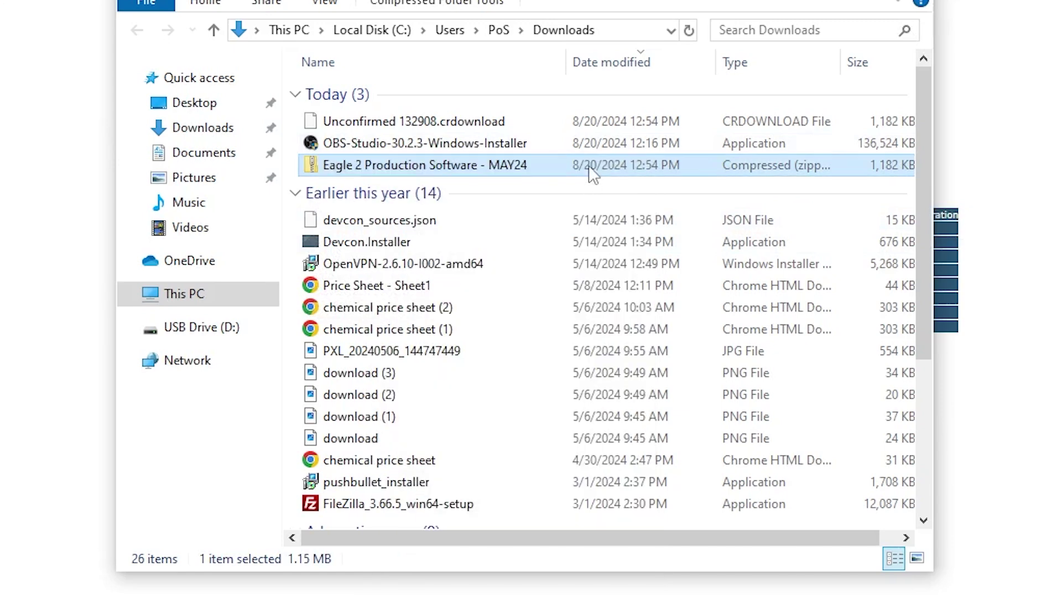
pyautogui.rightClick(589, 165)
pyautogui.click(636, 462)
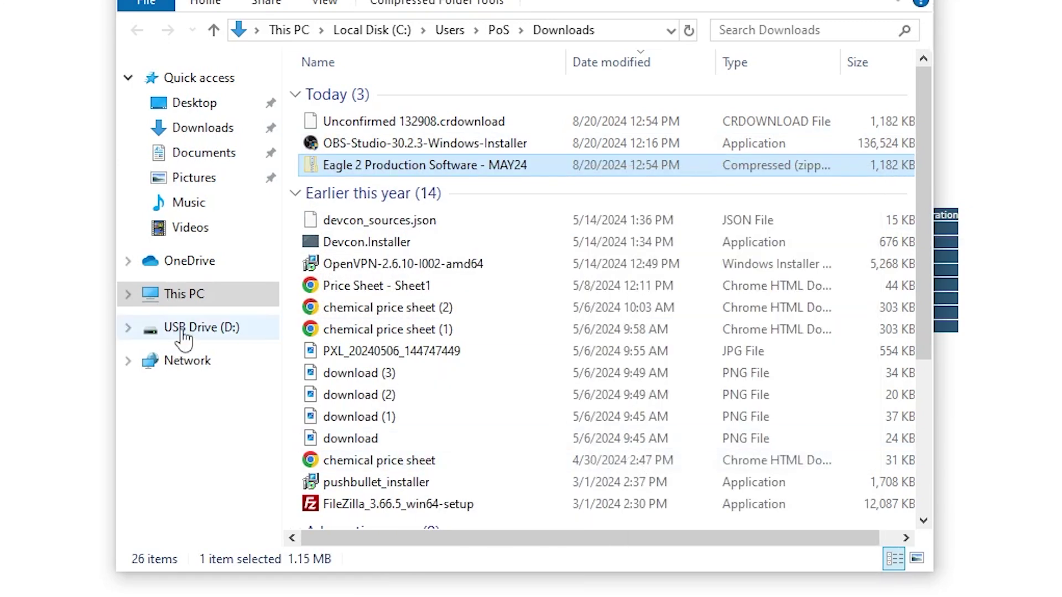
pyautogui.click(177, 332)
pyautogui.rightClick(347, 206)
pyautogui.click(415, 350)
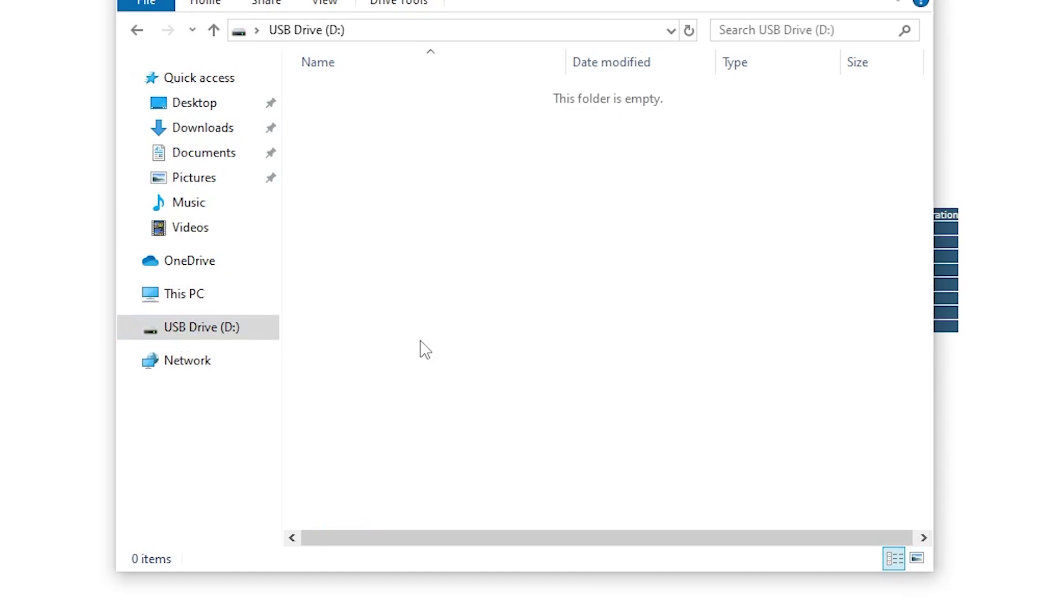
pyautogui.moveTo(398, 168); pyautogui.dragTo(486, 78)
pyautogui.click(498, 160)
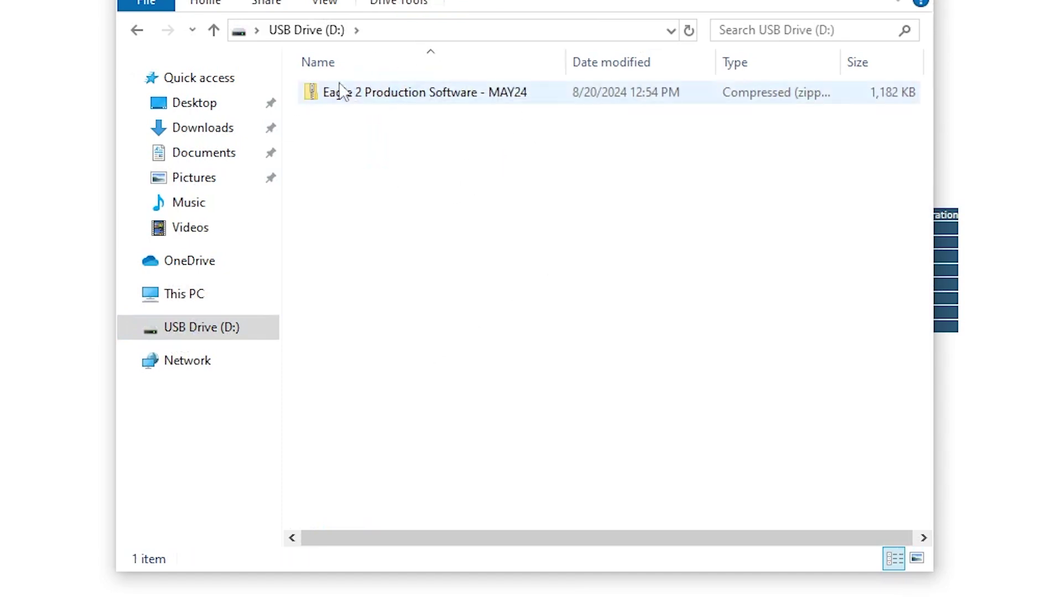
# Extract the Eagle 2 zip into a same-named folder on D:, then select the zip at the root
pyautogui.rightClick(364, 99)
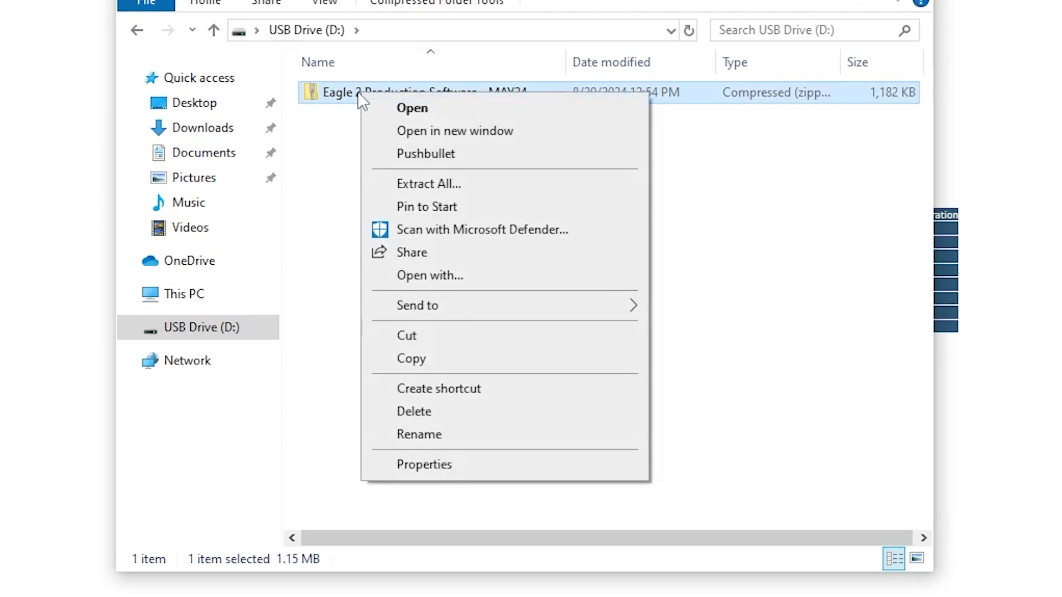
pyautogui.click(435, 185)
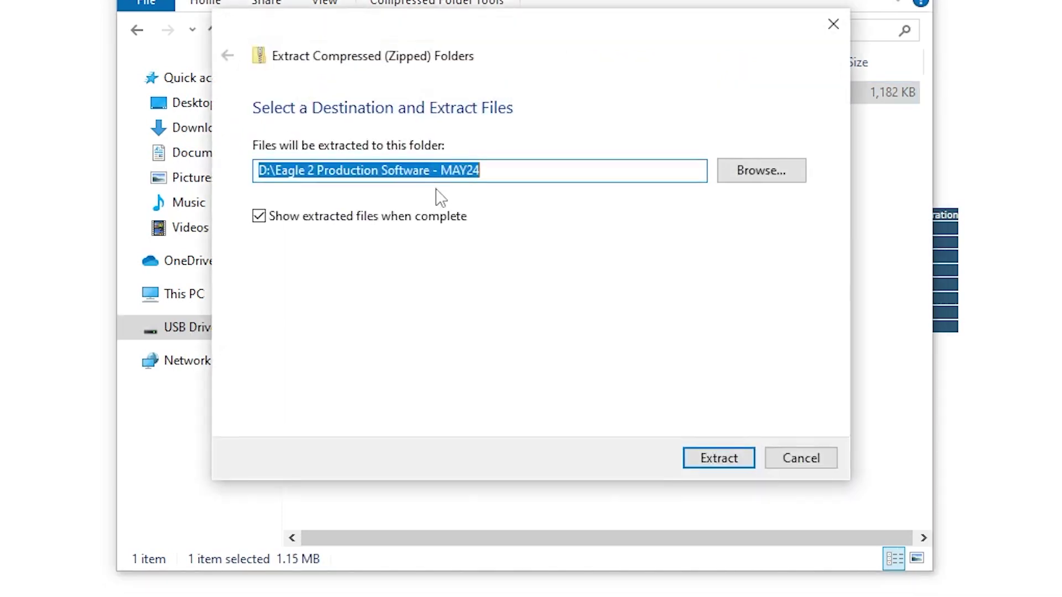
pyautogui.click(707, 458)
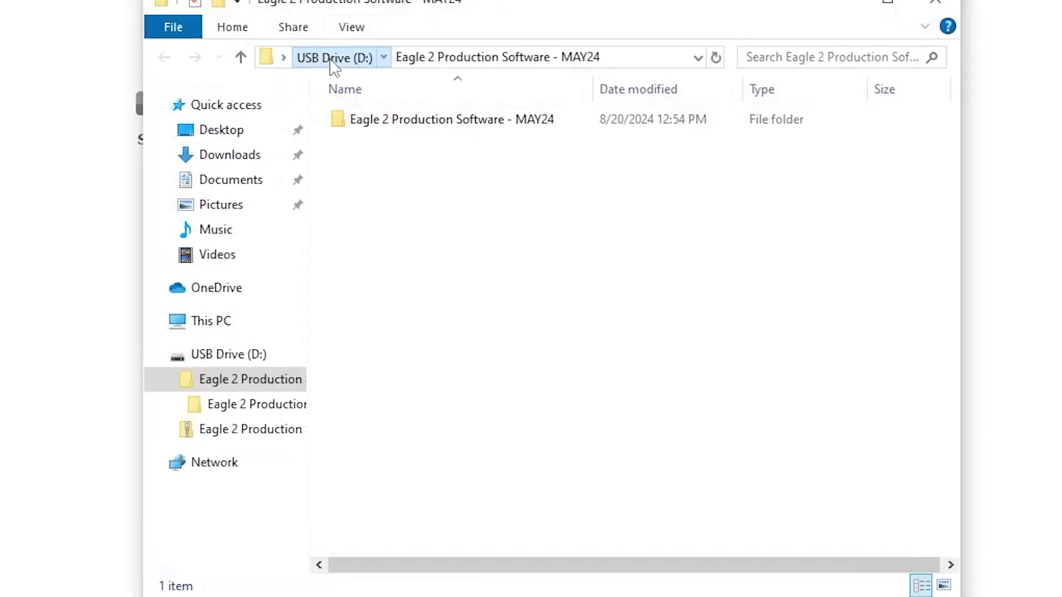
pyautogui.click(333, 57)
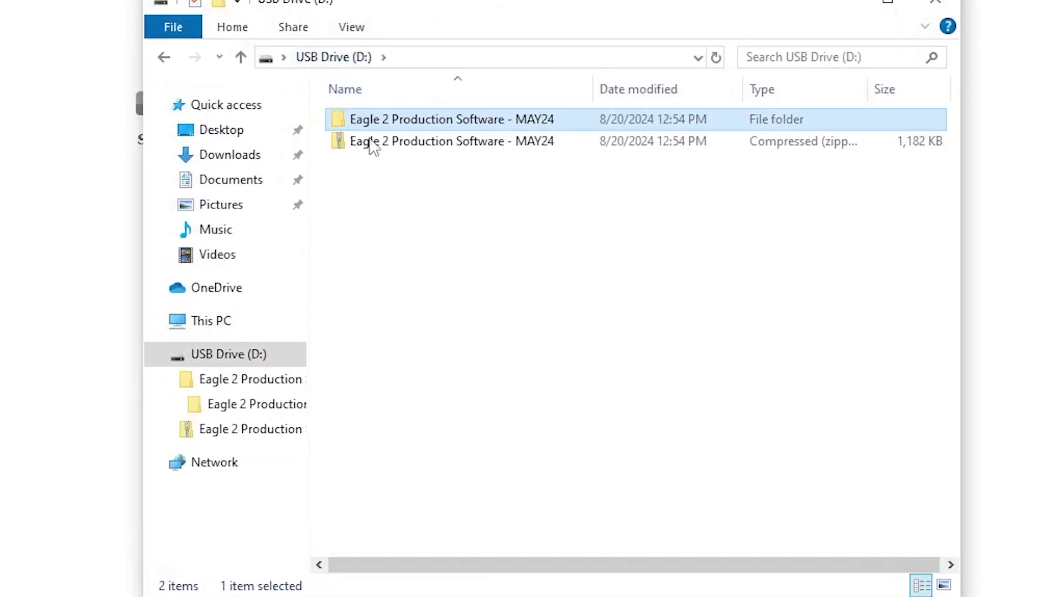
pyautogui.click(398, 146)
# Permanently delete the zip and cut the ten .bin files from the extracted inner folder
pyautogui.hotkey('shift', 'Delete')
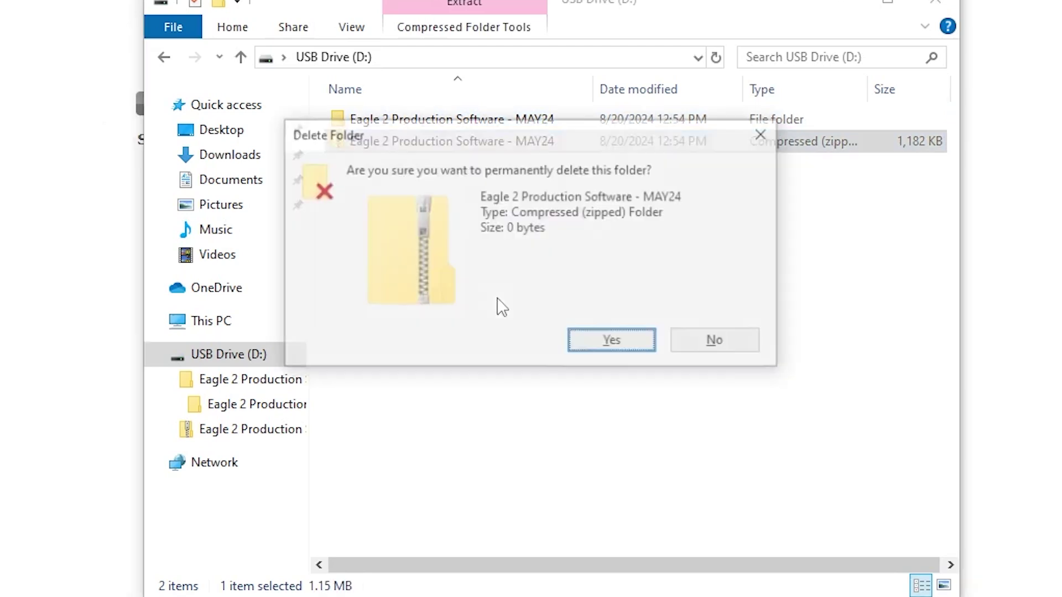
pyautogui.press('Return')
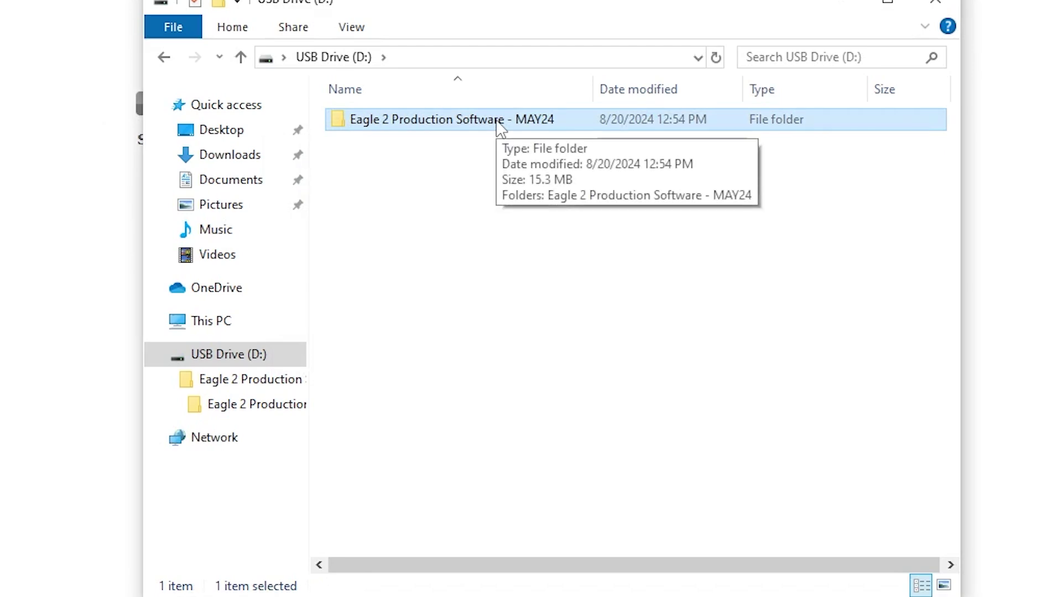
pyautogui.doubleClick(378, 132)
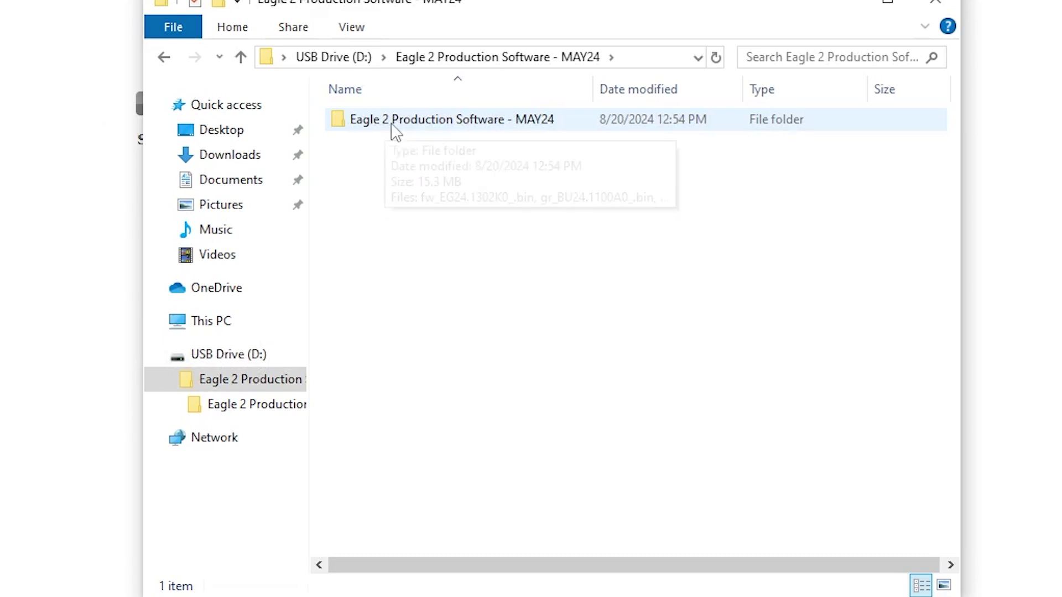
pyautogui.doubleClick(398, 133)
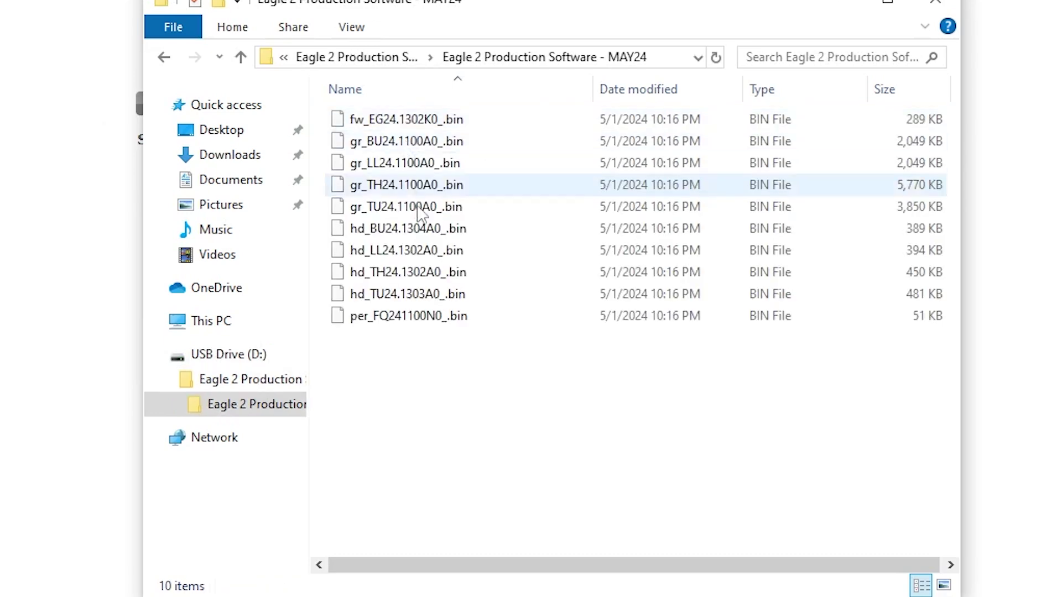
pyautogui.moveTo(426, 351); pyautogui.dragTo(414, 114)
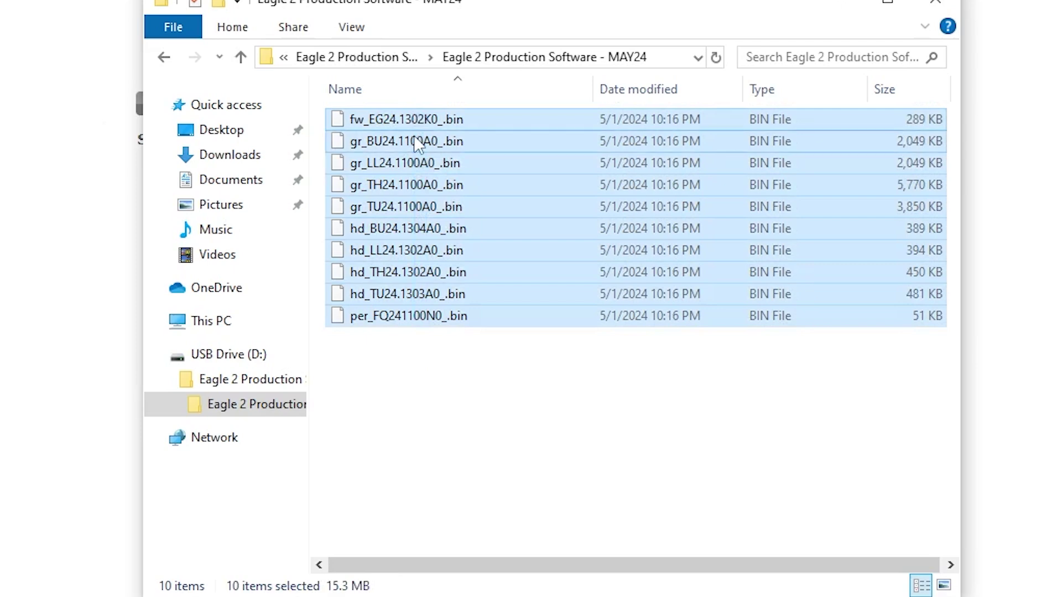
pyautogui.rightClick(415, 139)
pyautogui.click(458, 256)
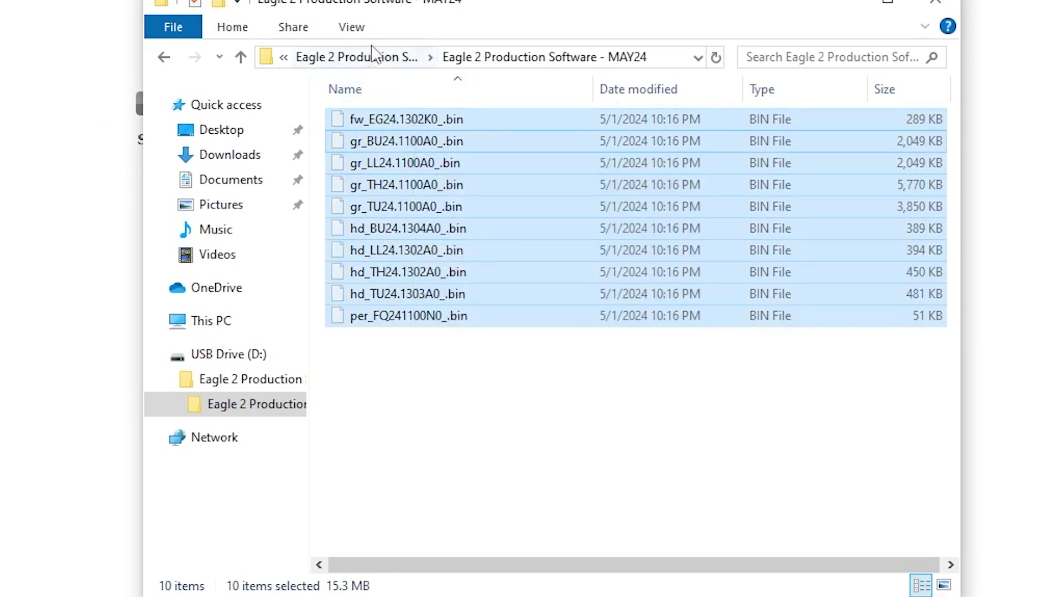
# Paste the ten .bin files into the root of D: and delete the leftover Eagle 2 folder
pyautogui.click(381, 57)
pyautogui.click(359, 57)
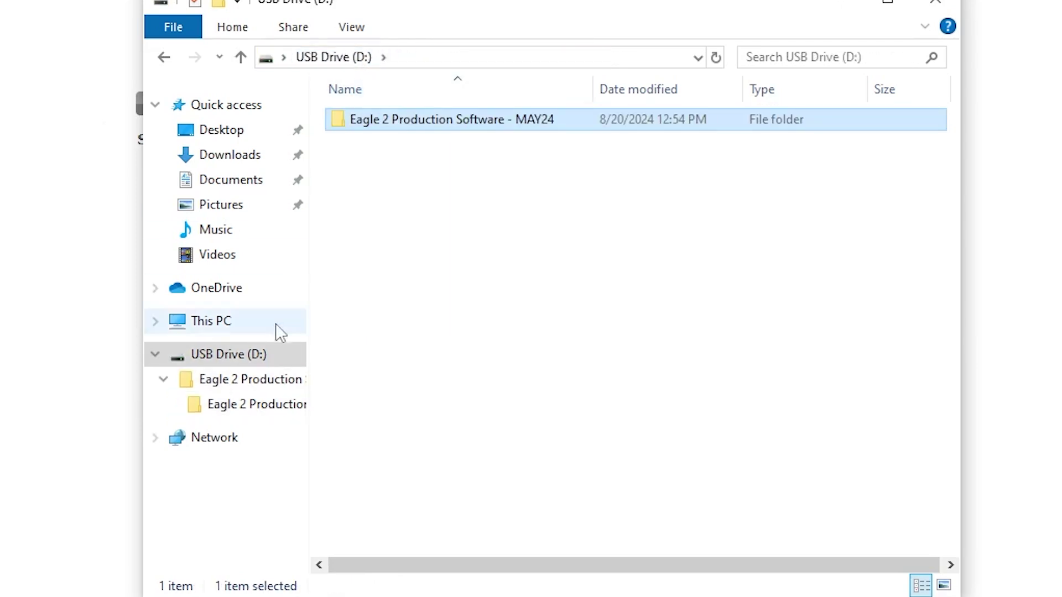
pyautogui.rightClick(380, 290)
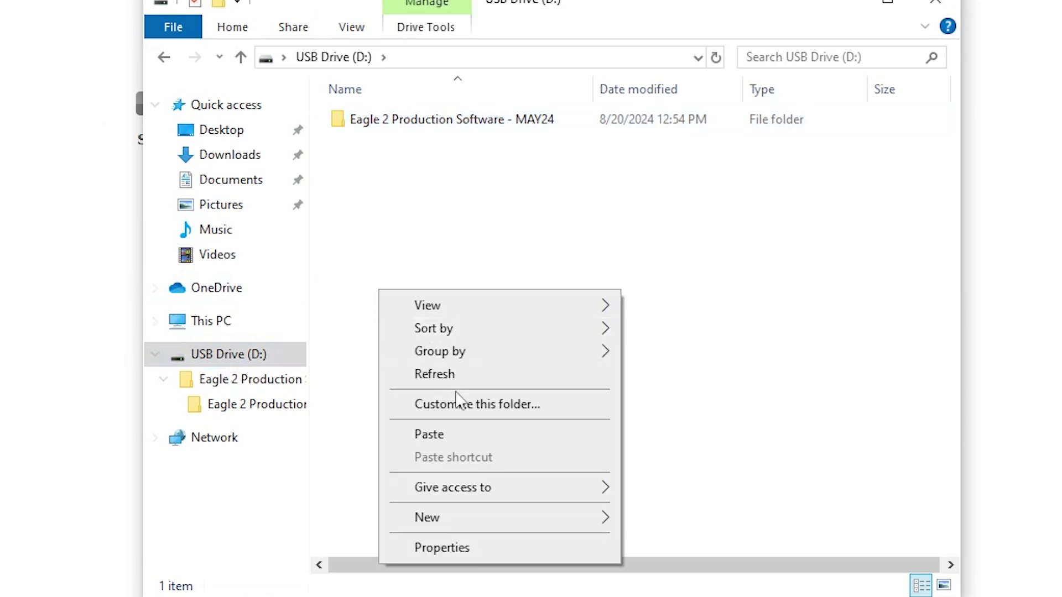
pyautogui.click(450, 435)
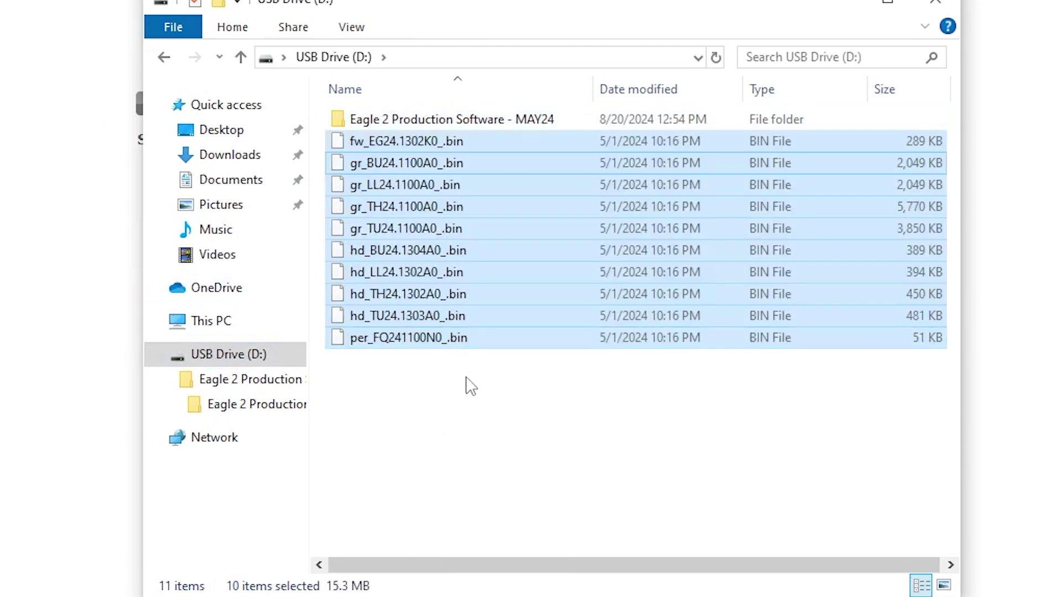
pyautogui.click(402, 117)
pyautogui.press('Delete')
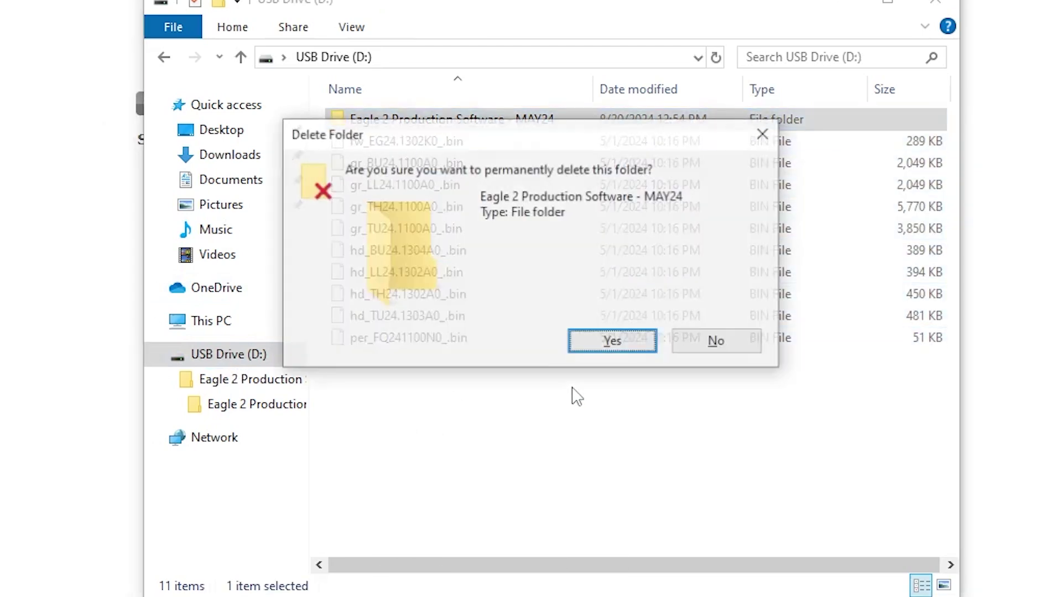
pyautogui.press('Return')
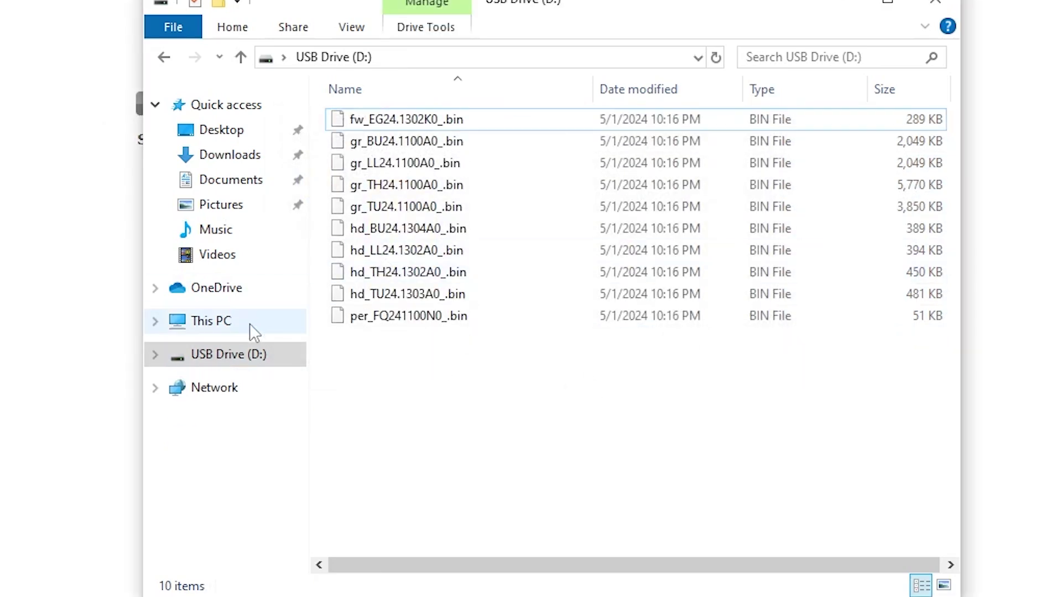
pyautogui.click(208, 328)
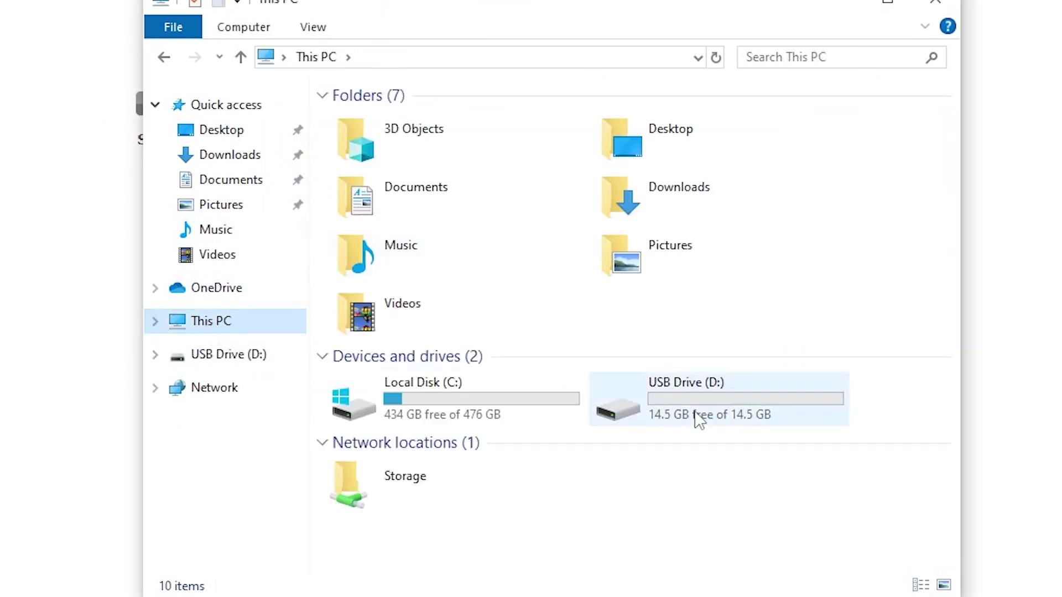
pyautogui.doubleClick(698, 421)
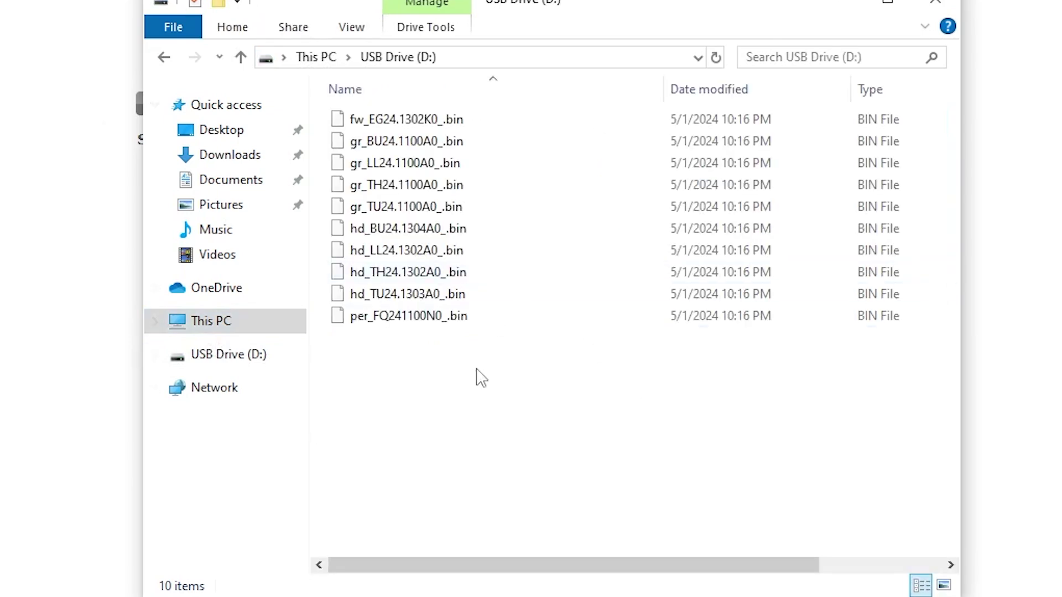
pyautogui.moveTo(481, 371)
pyautogui.mouseDown()
pyautogui.moveTo(461, 147)
pyautogui.moveTo(466, 366)
pyautogui.mouseUp()
pyautogui.rightClick(464, 379)
pyautogui.click(453, 388)
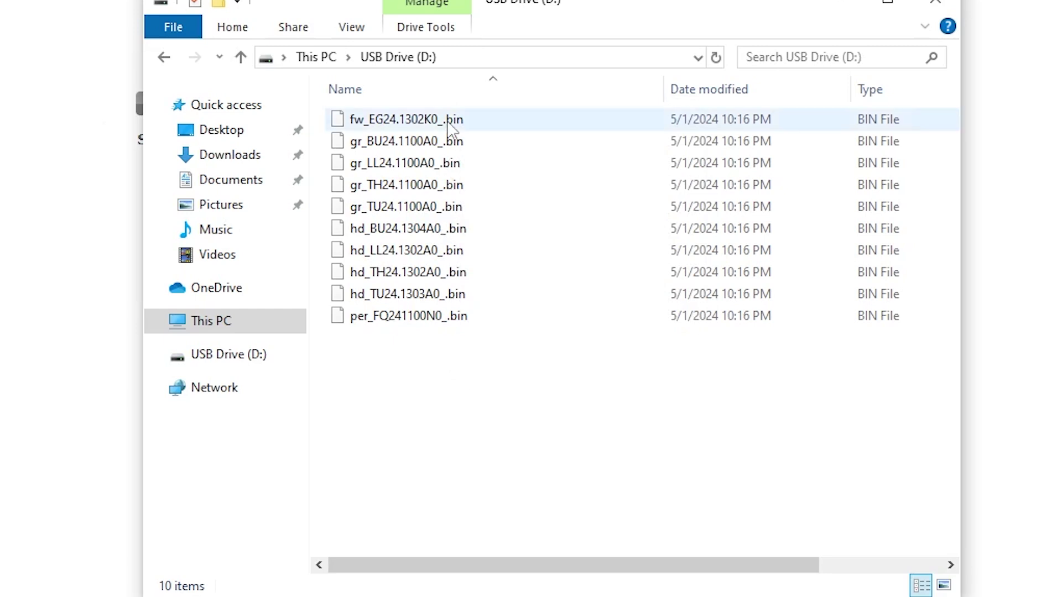
pyautogui.click(431, 123)
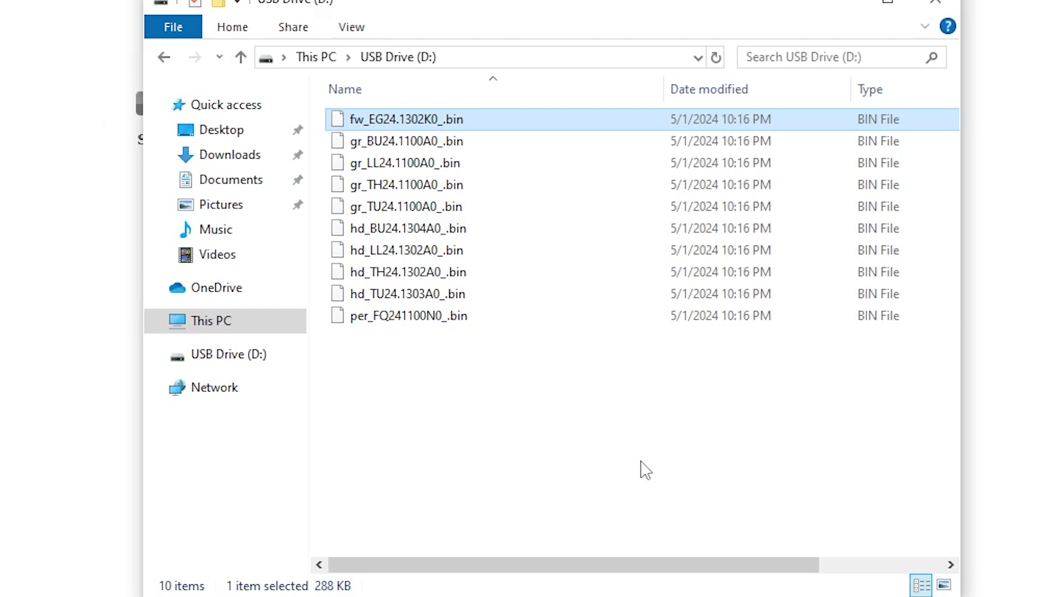
pyautogui.press('Down')
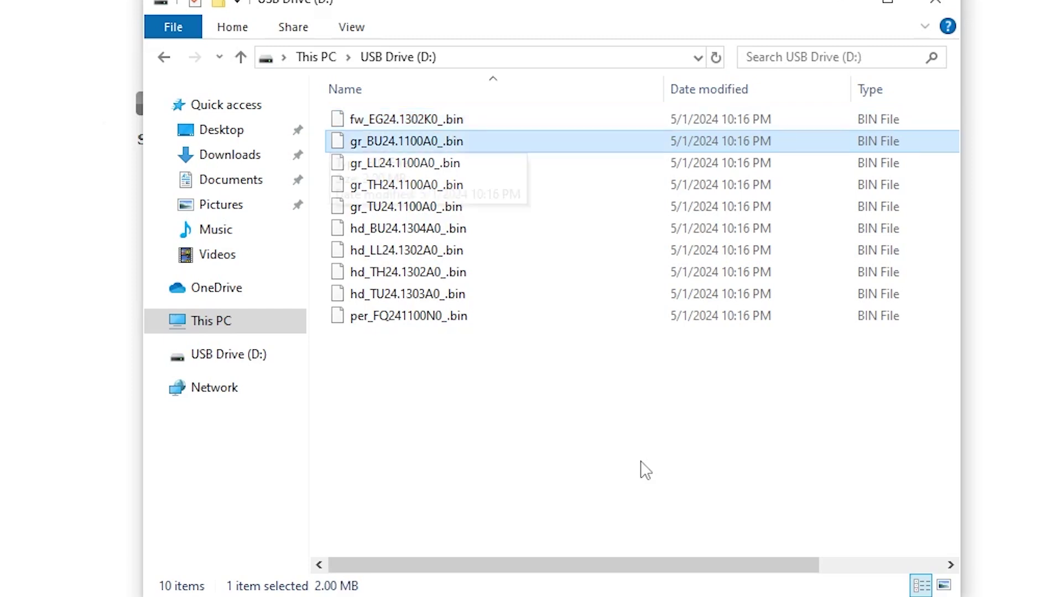
pyautogui.press('Down')
pyautogui.press('Down')
pyautogui.press('Down')
pyautogui.press('Down')
pyautogui.press('Down')
pyautogui.press('Down')
pyautogui.press('Down')
pyautogui.press('Down')
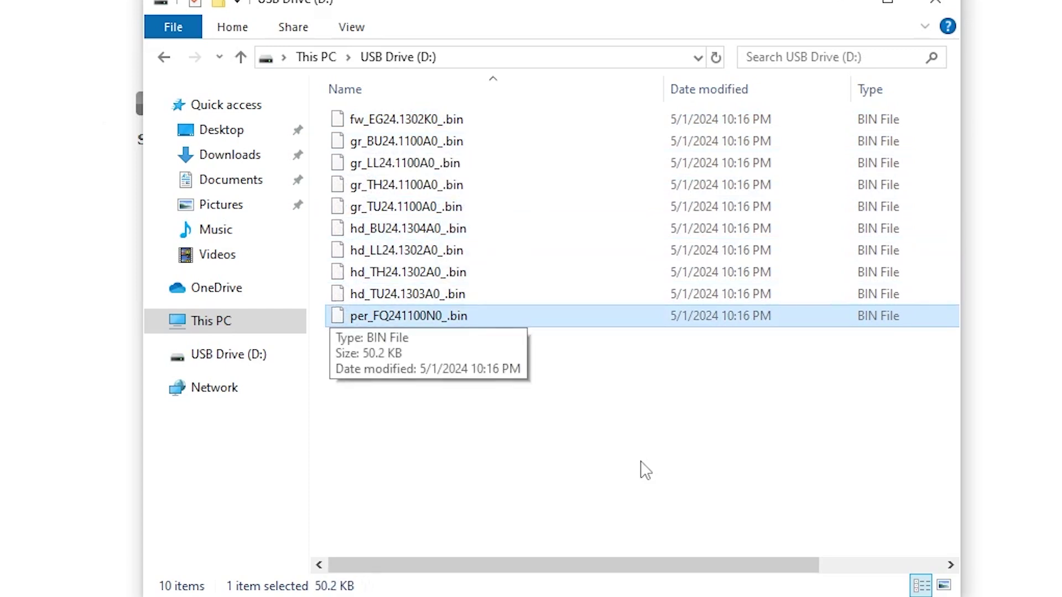
pyautogui.press('Up')
pyautogui.press('Up')
pyautogui.press('Up')
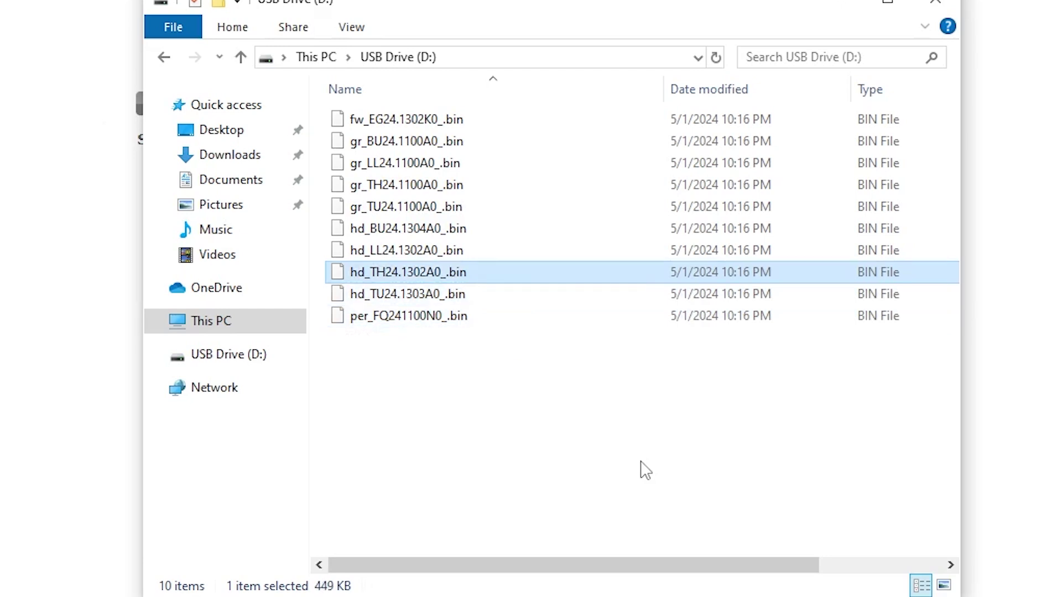
pyautogui.press('Down')
pyautogui.press('Down')
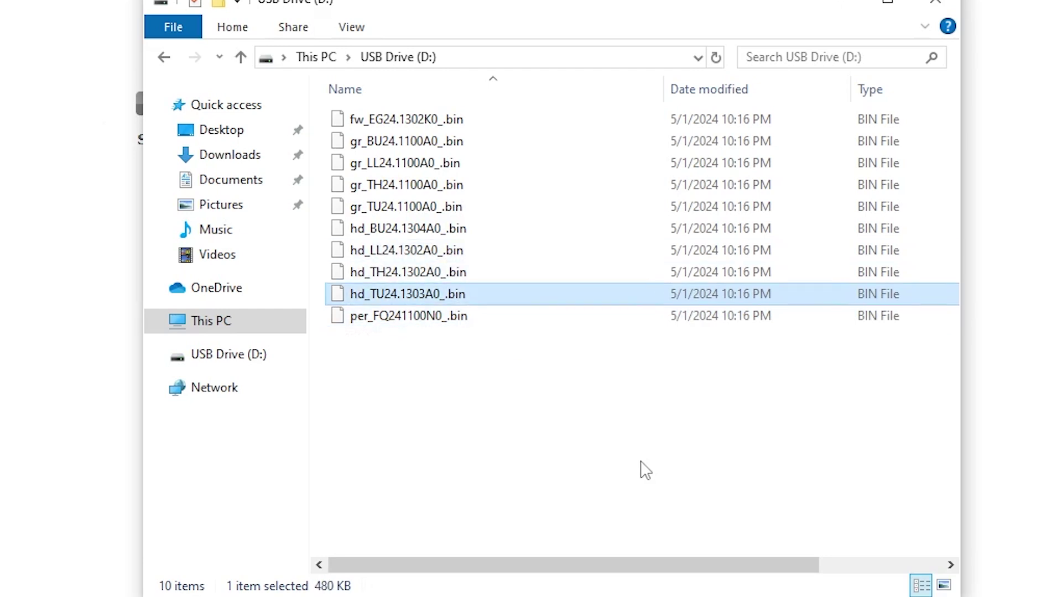
# Eject USB Drive (D:) from the This PC drive list
pyautogui.click(646, 470)
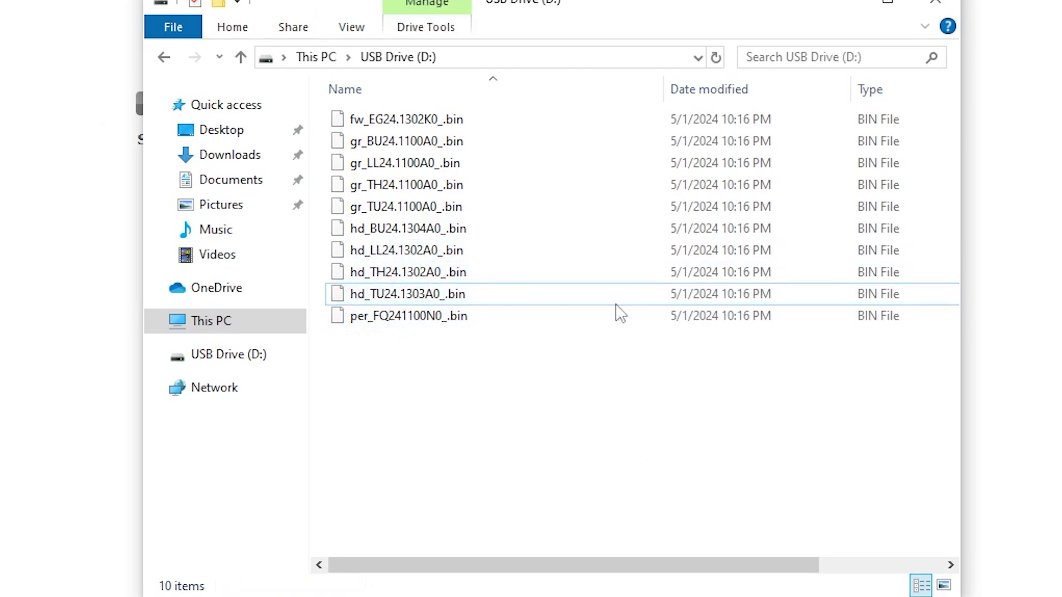
pyautogui.click(319, 62)
pyautogui.rightClick(665, 397)
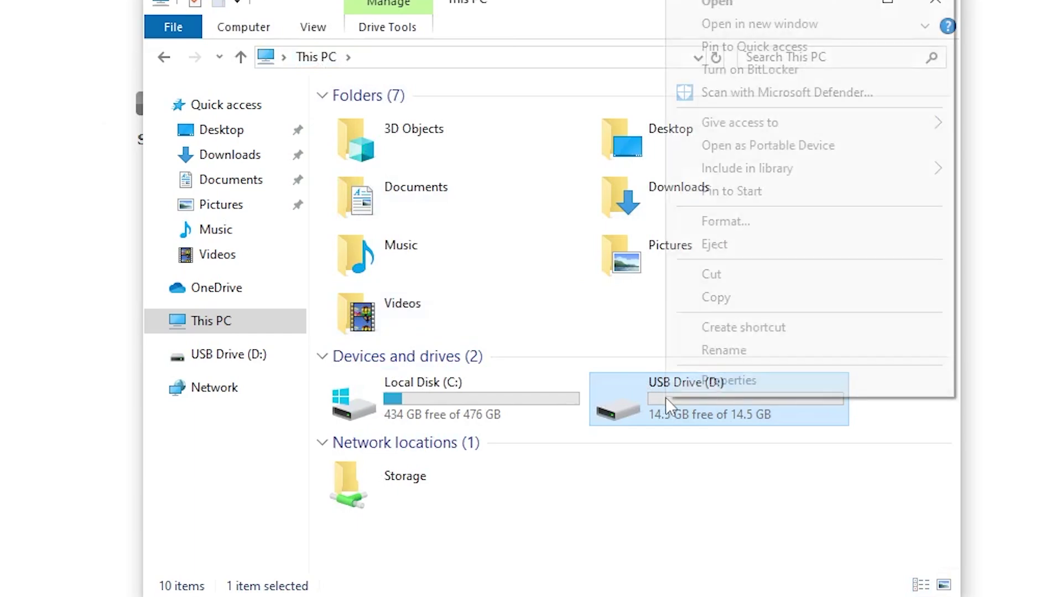
pyautogui.click(710, 244)
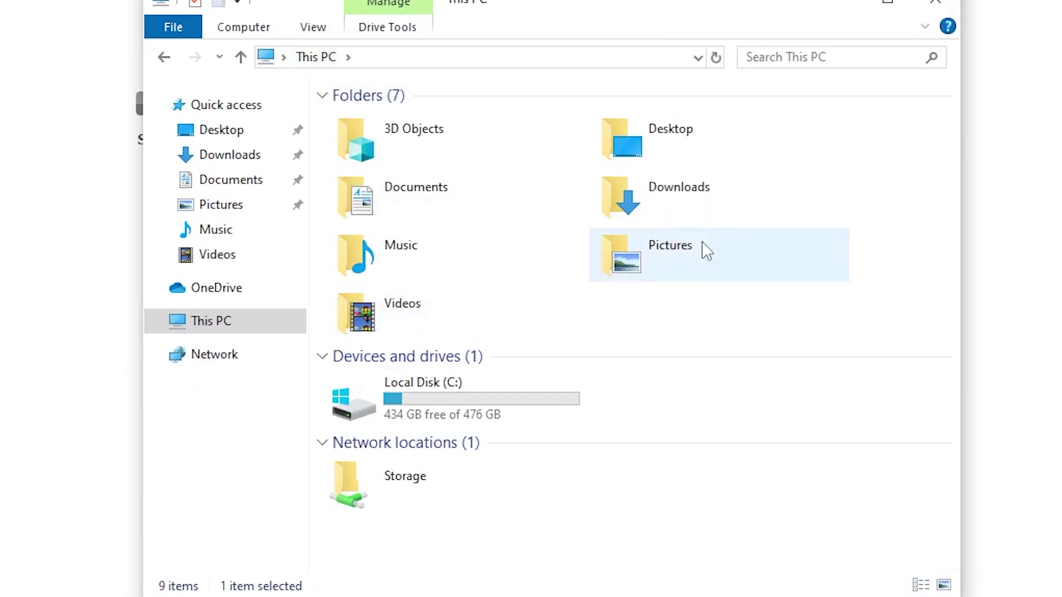